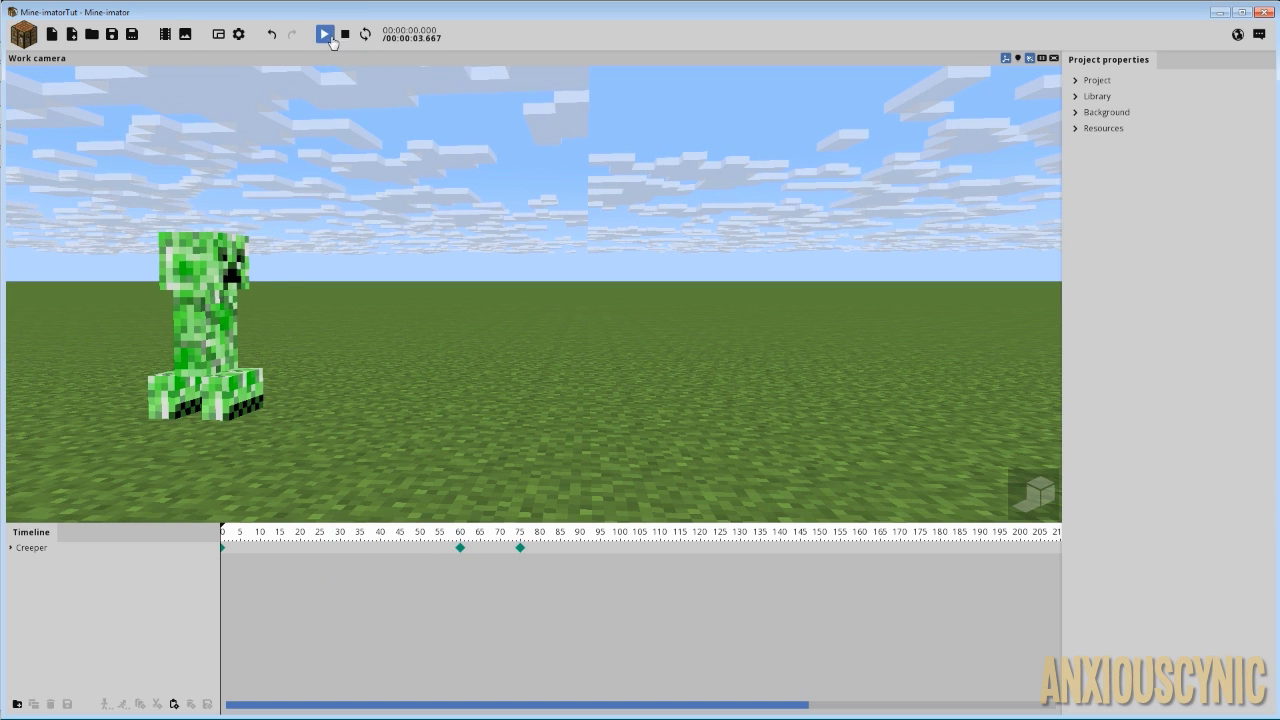
- Play the creeper's walking animation and replay it from different timeline positions, returning to frame 0
click(324, 34)
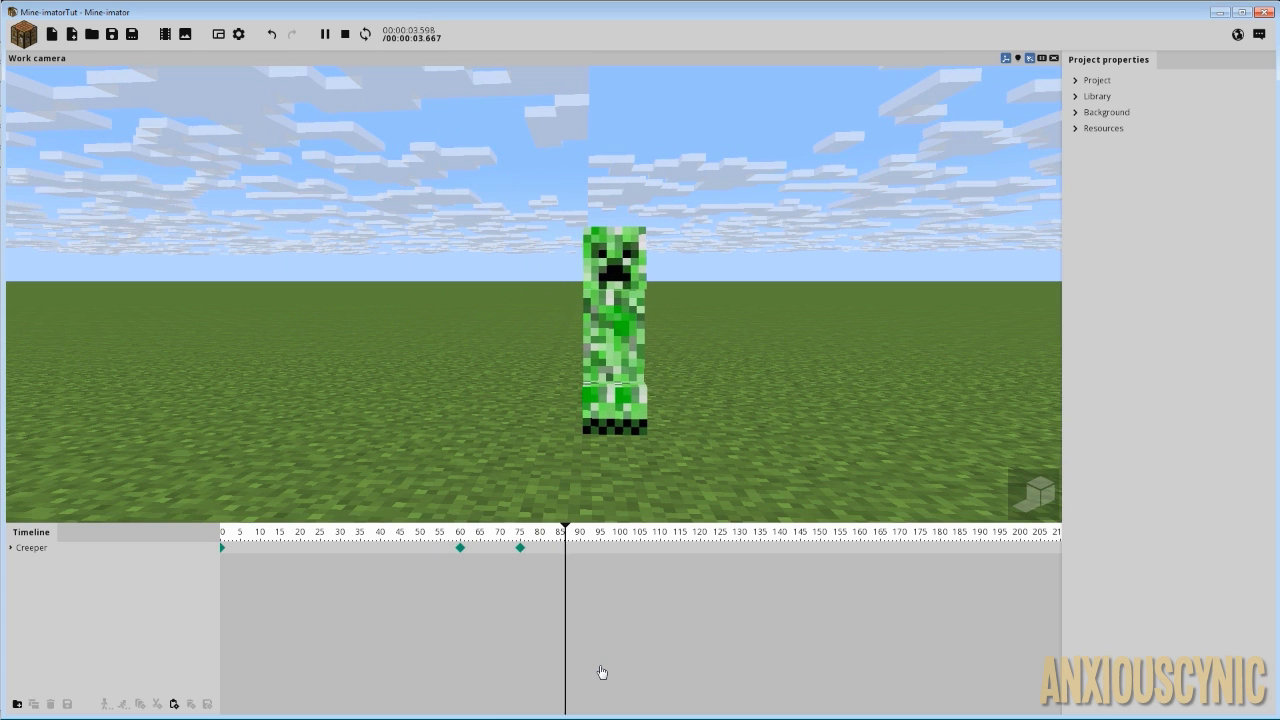
key(space)
click(478, 533)
key(space)
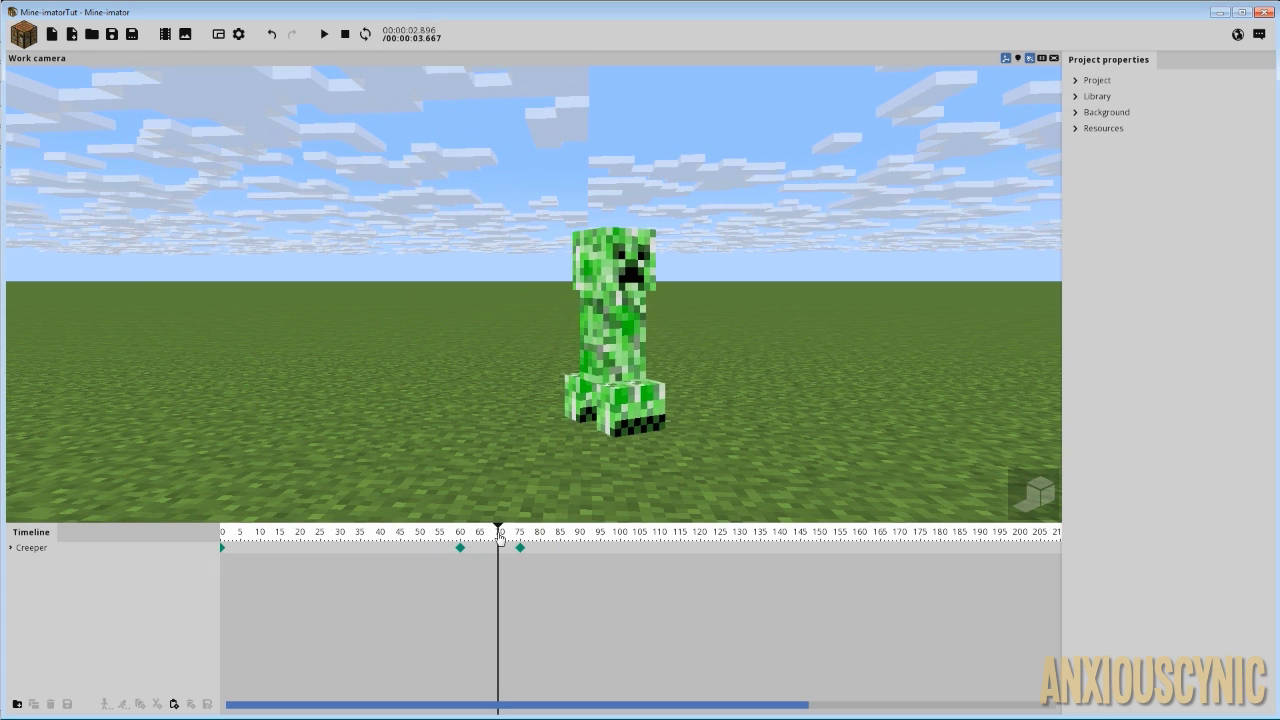
drag(502, 538, 197, 537)
key(space)
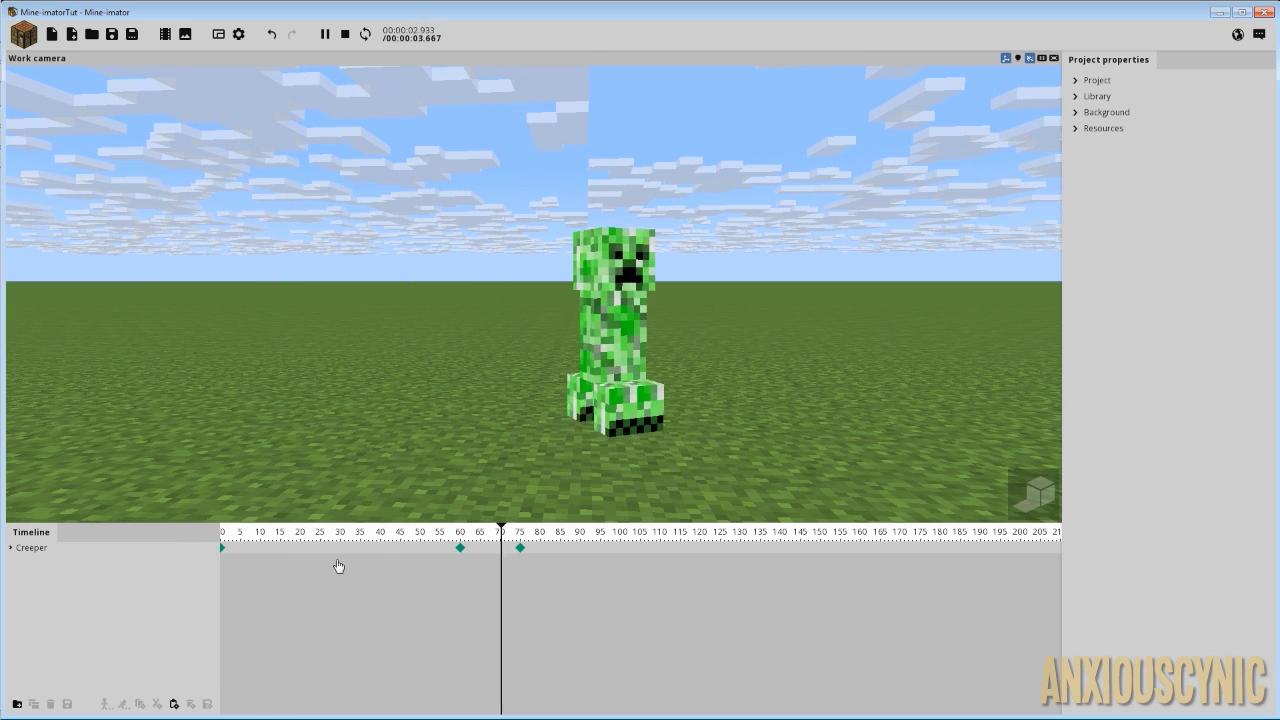
key(space)
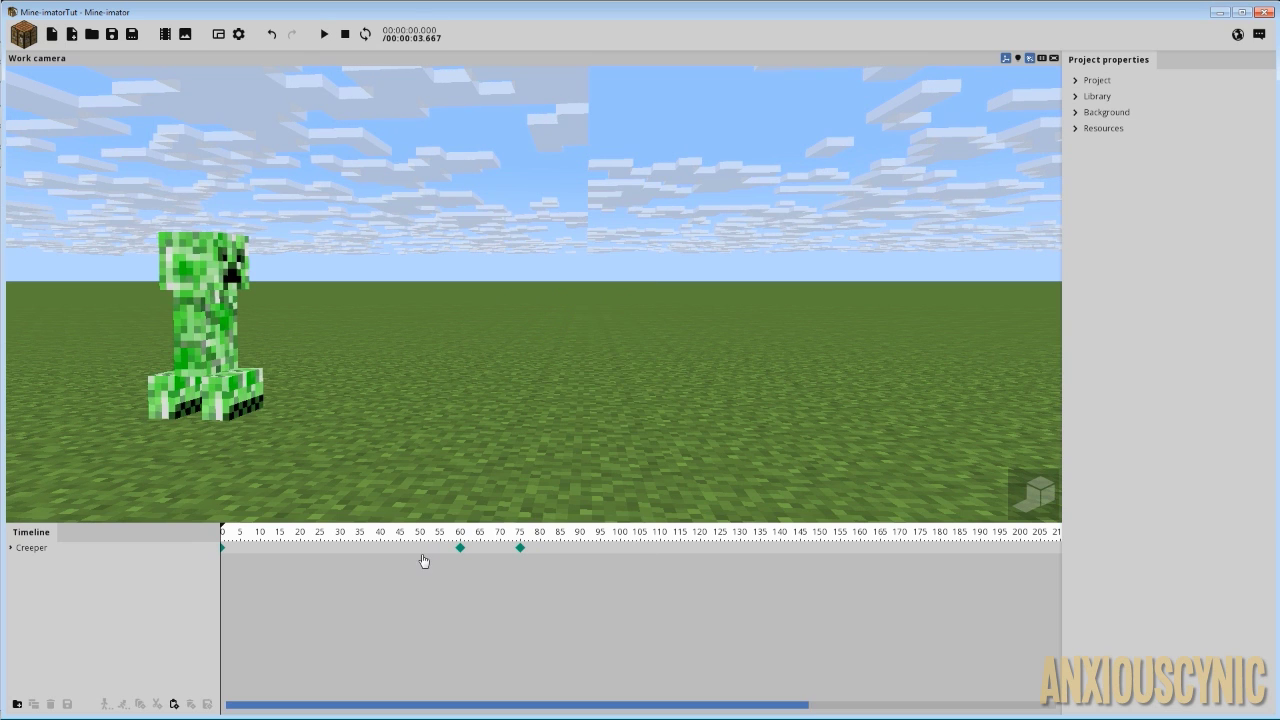
drag(380, 548, 215, 549)
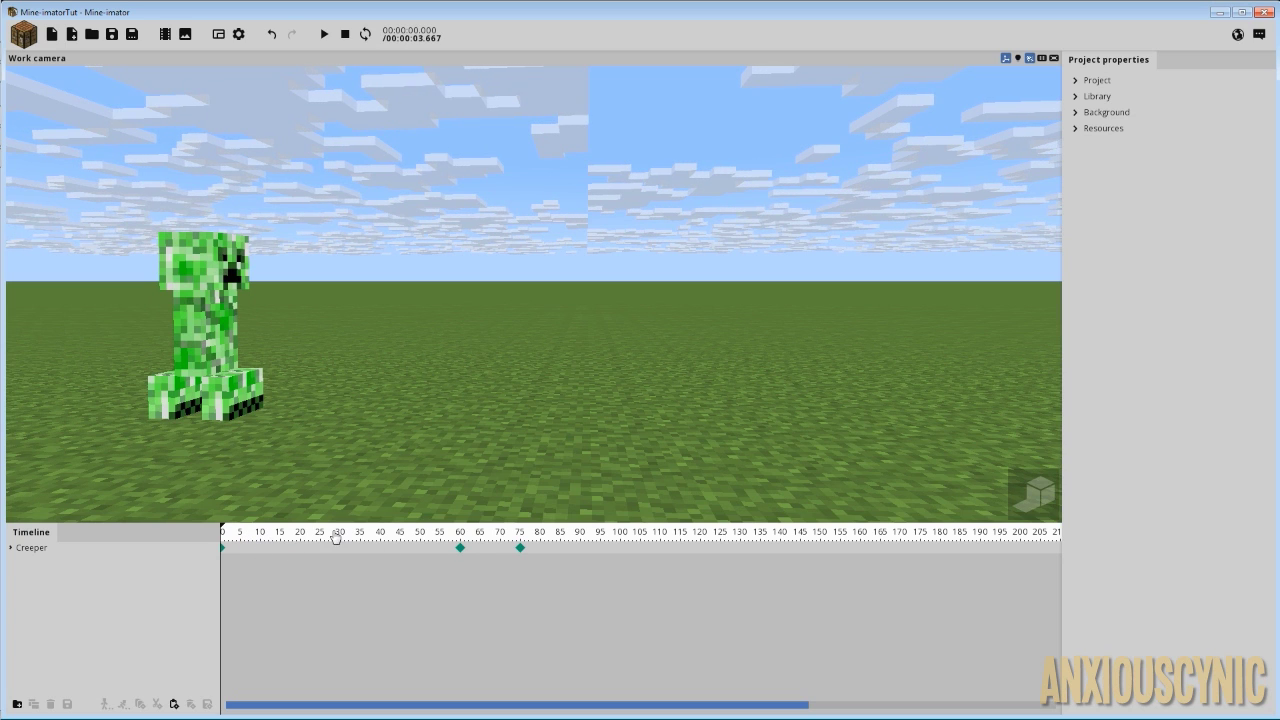
- Mark a playback region on the timeline from about frame 6 to frame 60 and try playing from frame 0
drag(245, 541, 460, 542)
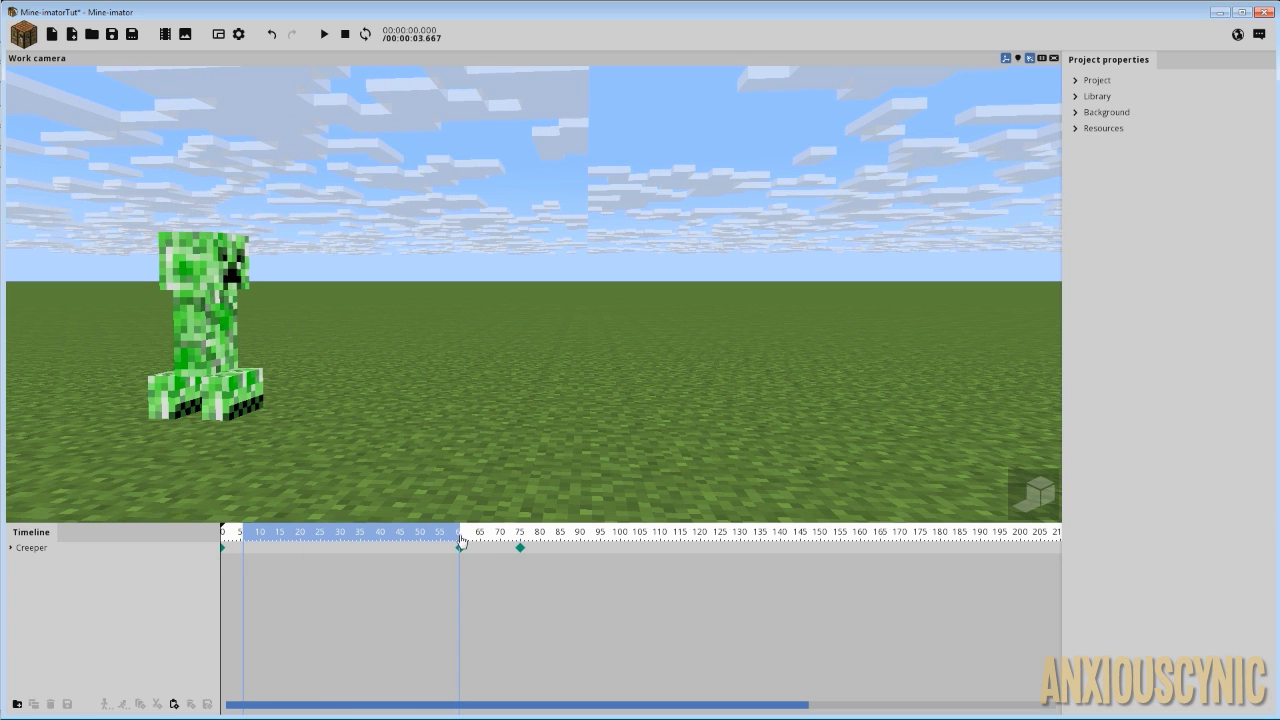
key(space)
key(space)
key(space)
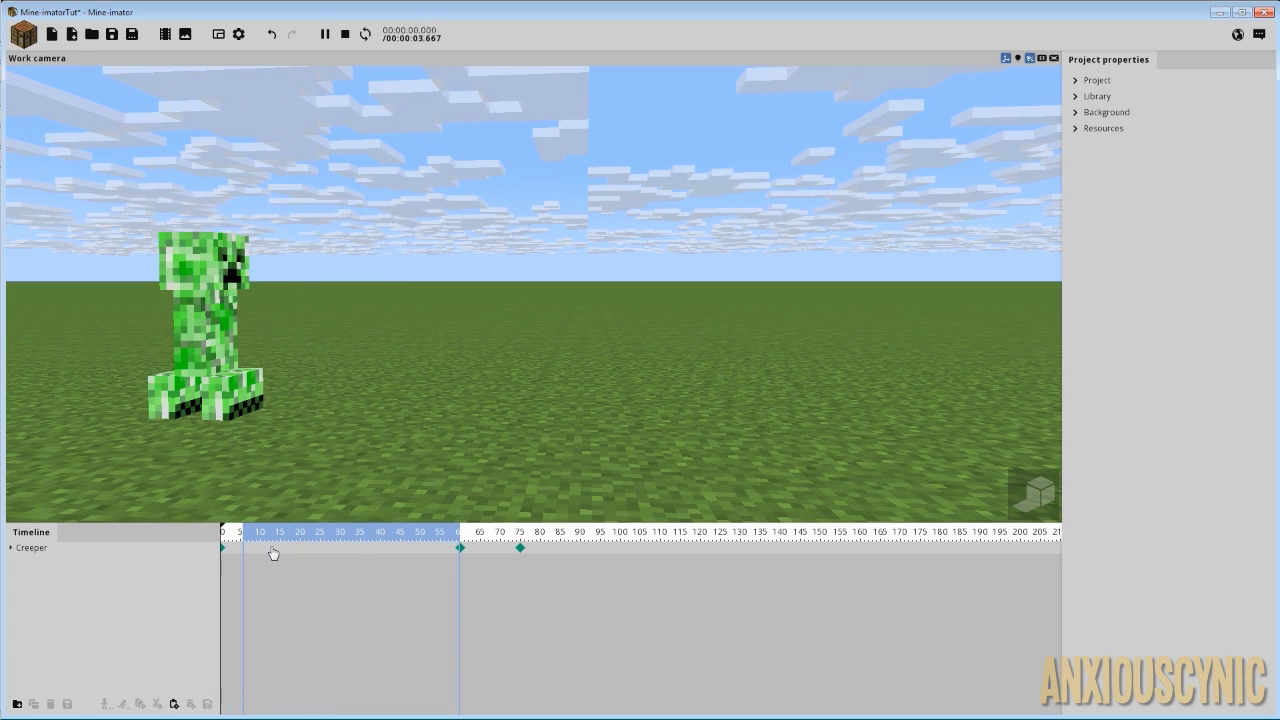
key(space)
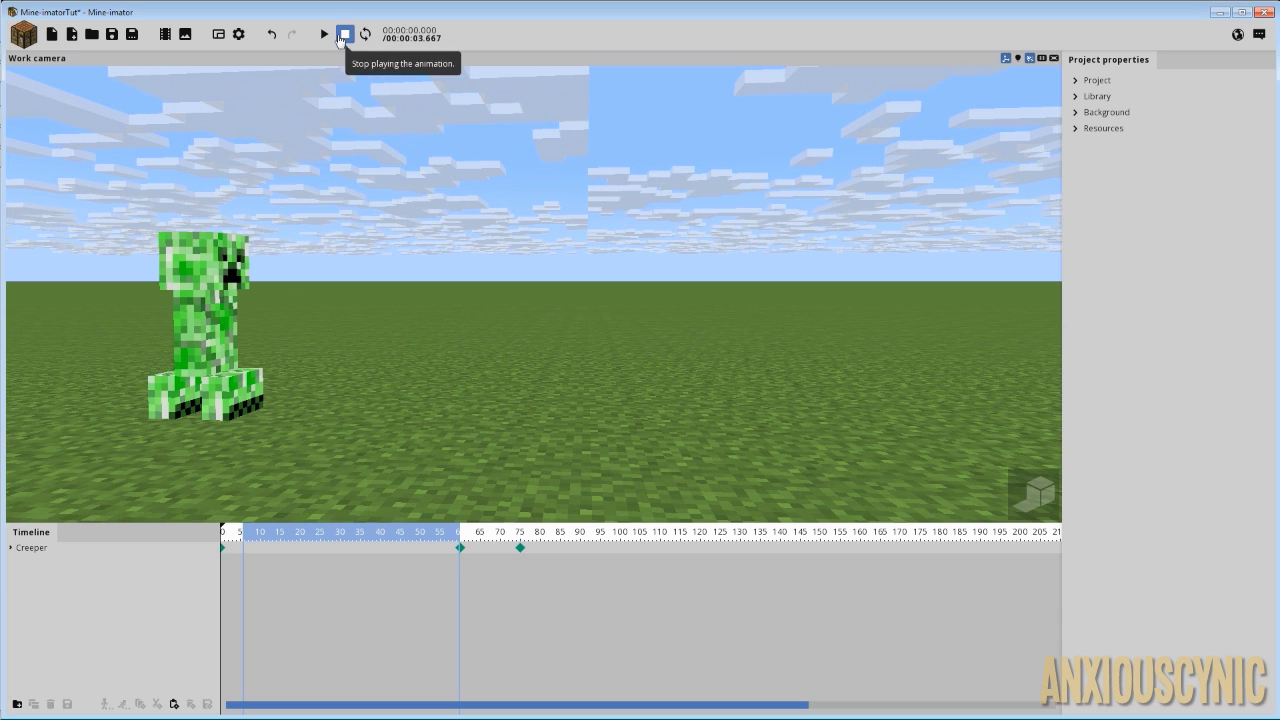
- Play the marked region from its start, replay it with looping turned on, and stop playback
click(244, 563)
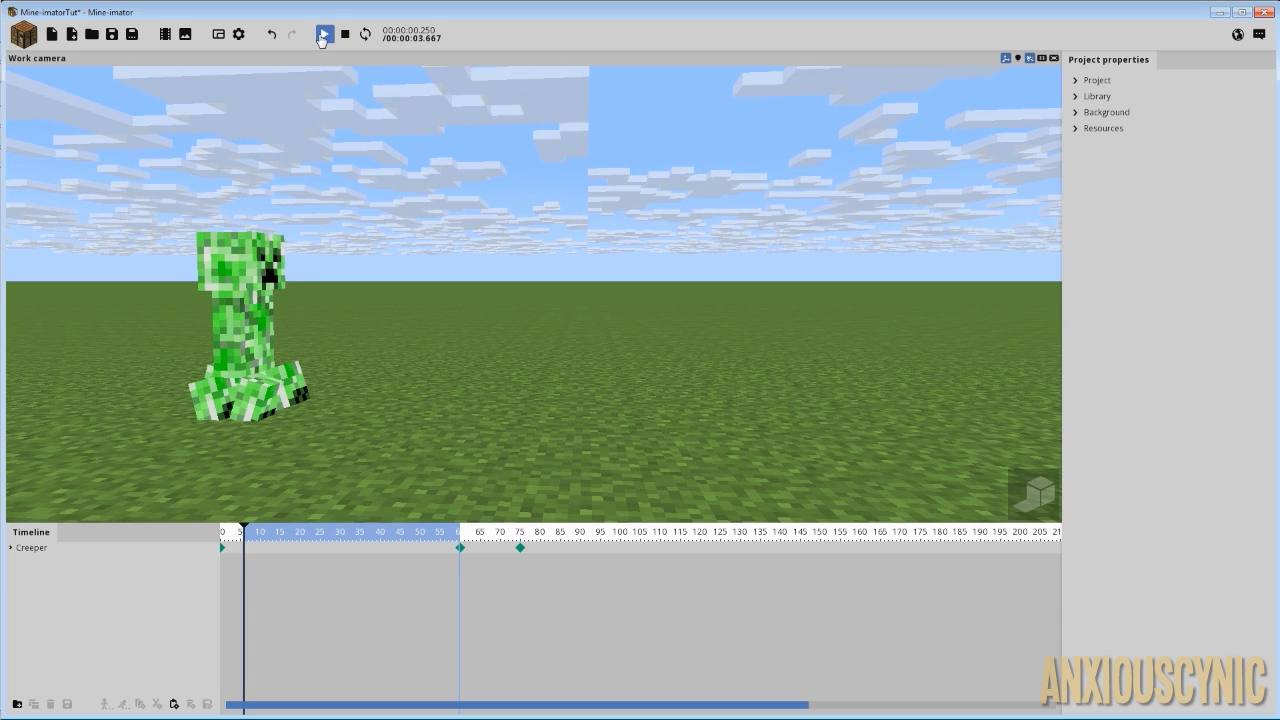
click(324, 34)
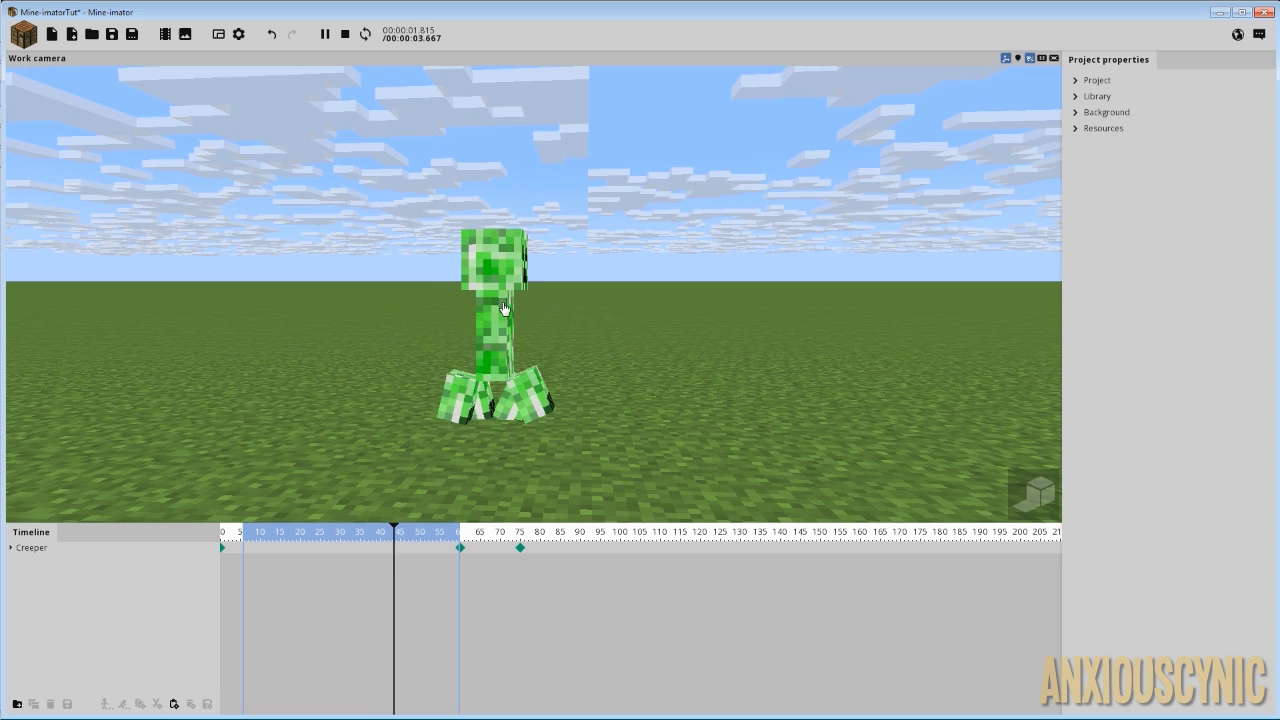
key(space)
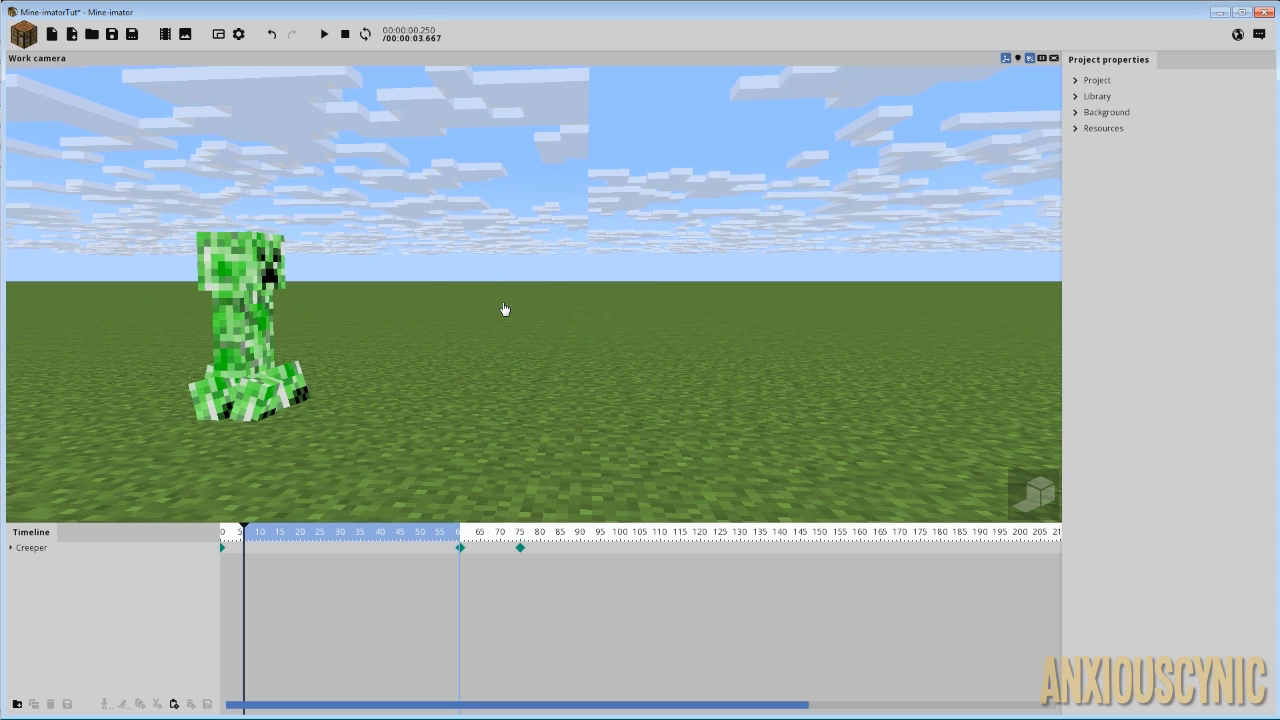
click(324, 34)
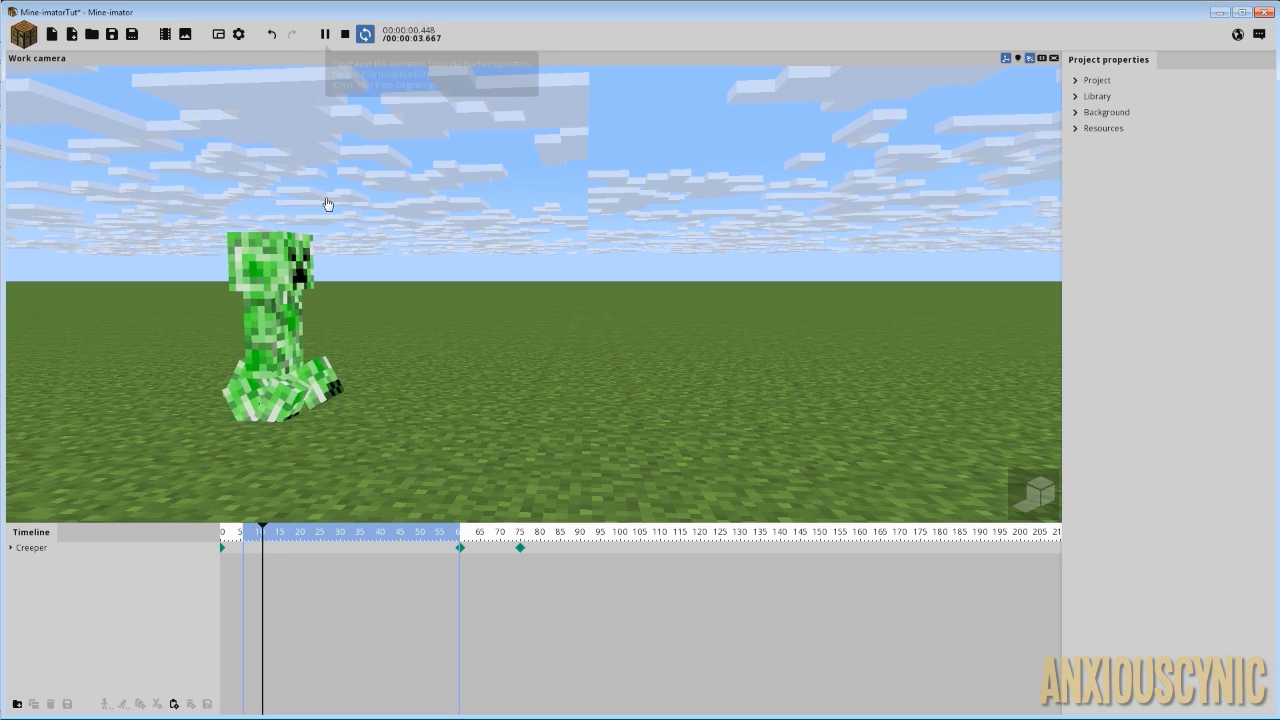
click(344, 36)
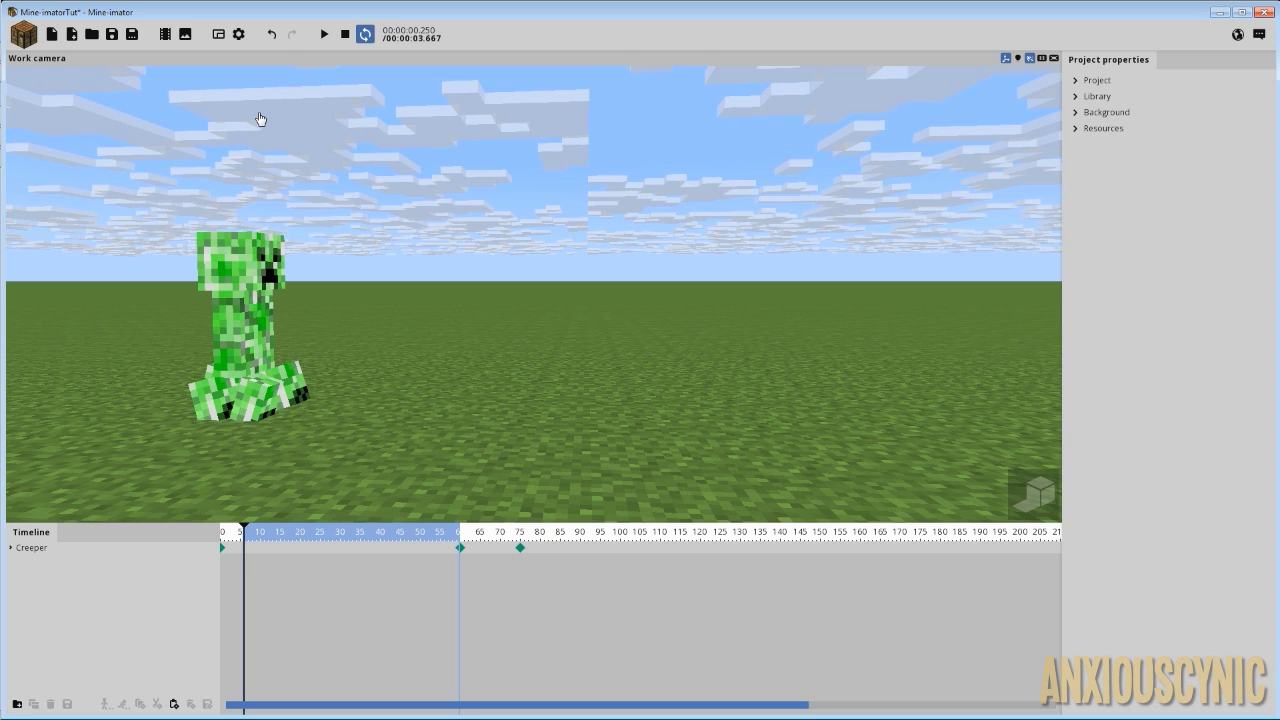
- View the movie export settings and close them without exporting
click(165, 34)
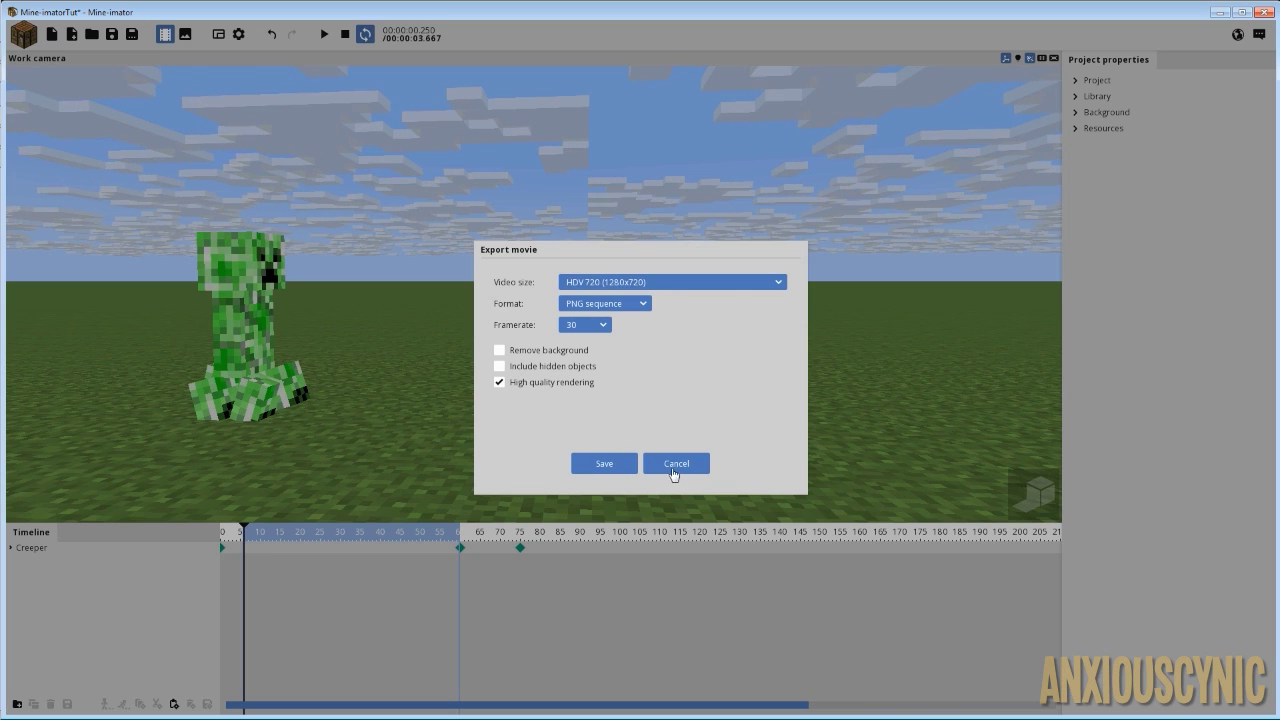
click(674, 466)
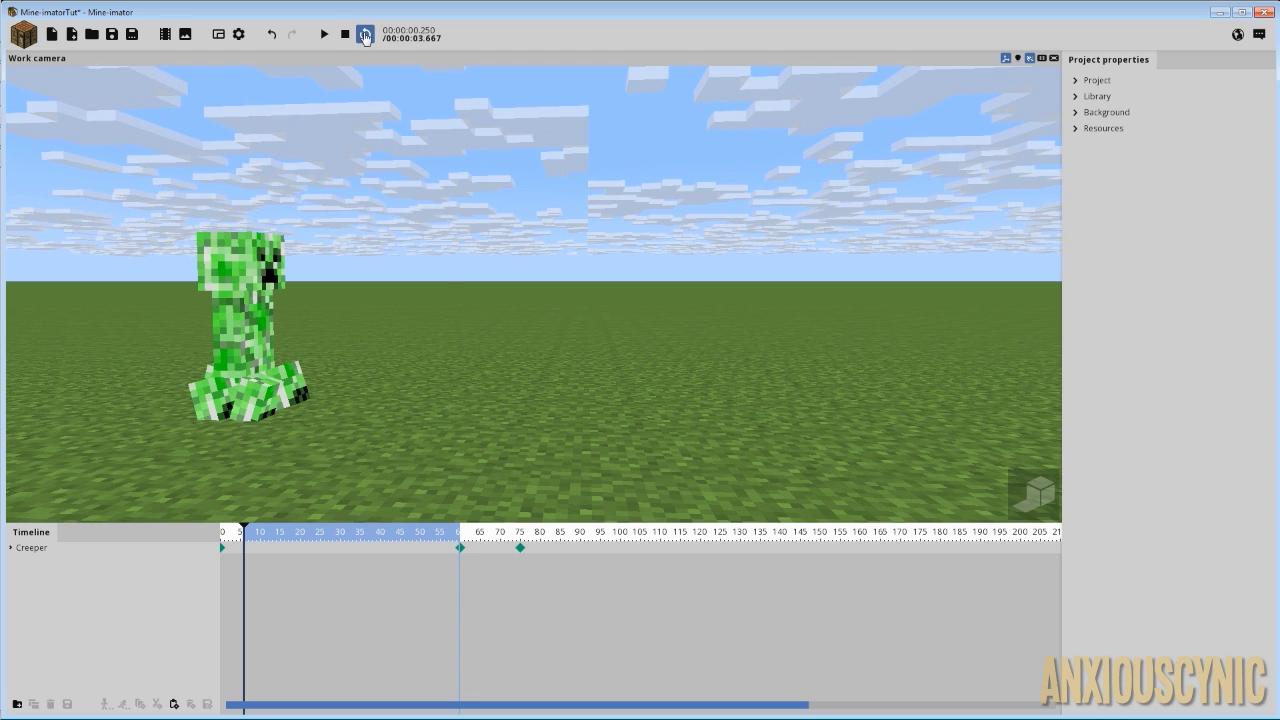
- Select the creeper's keyframe at frame 60 and clear the marked playback region
click(356, 538)
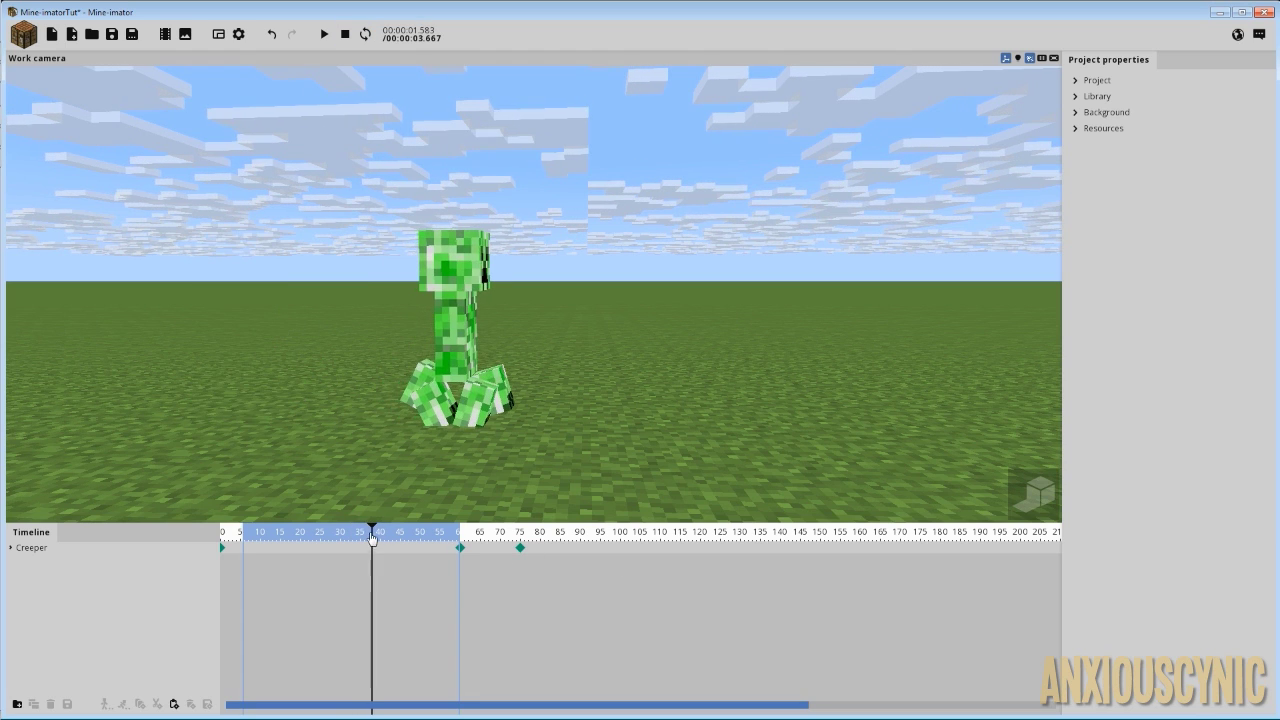
click(348, 552)
click(459, 550)
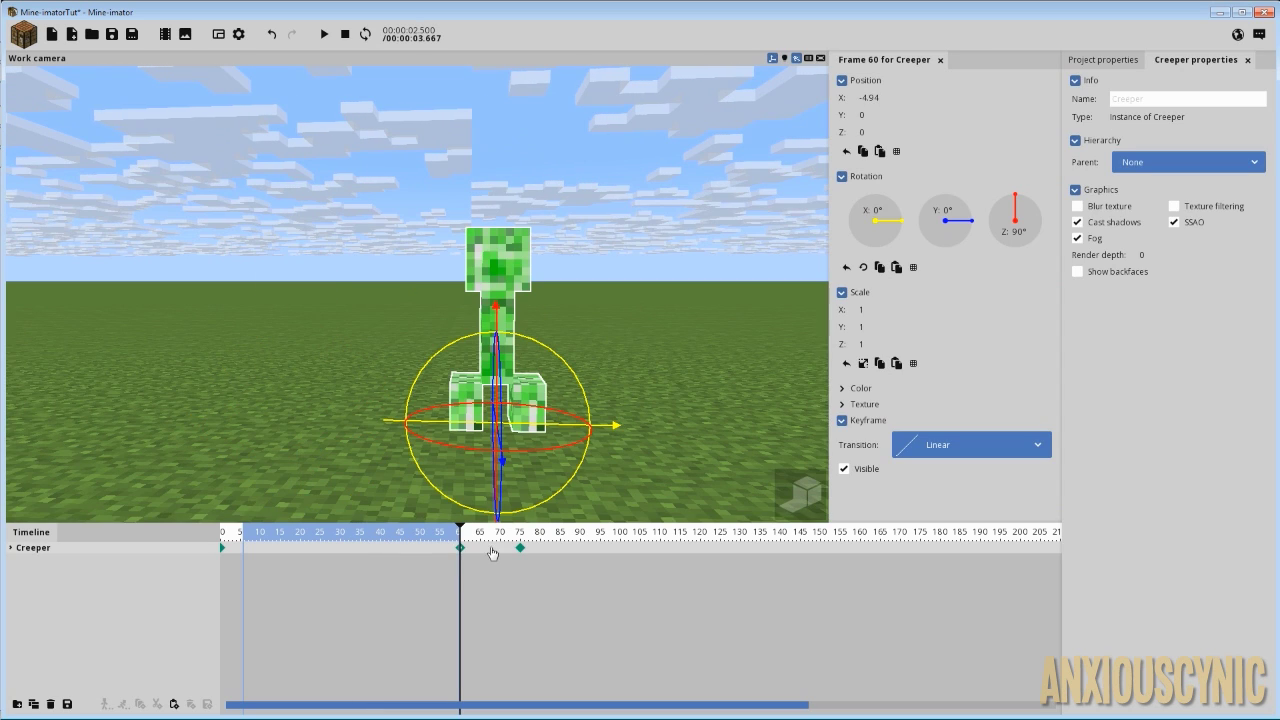
right_click(347, 539)
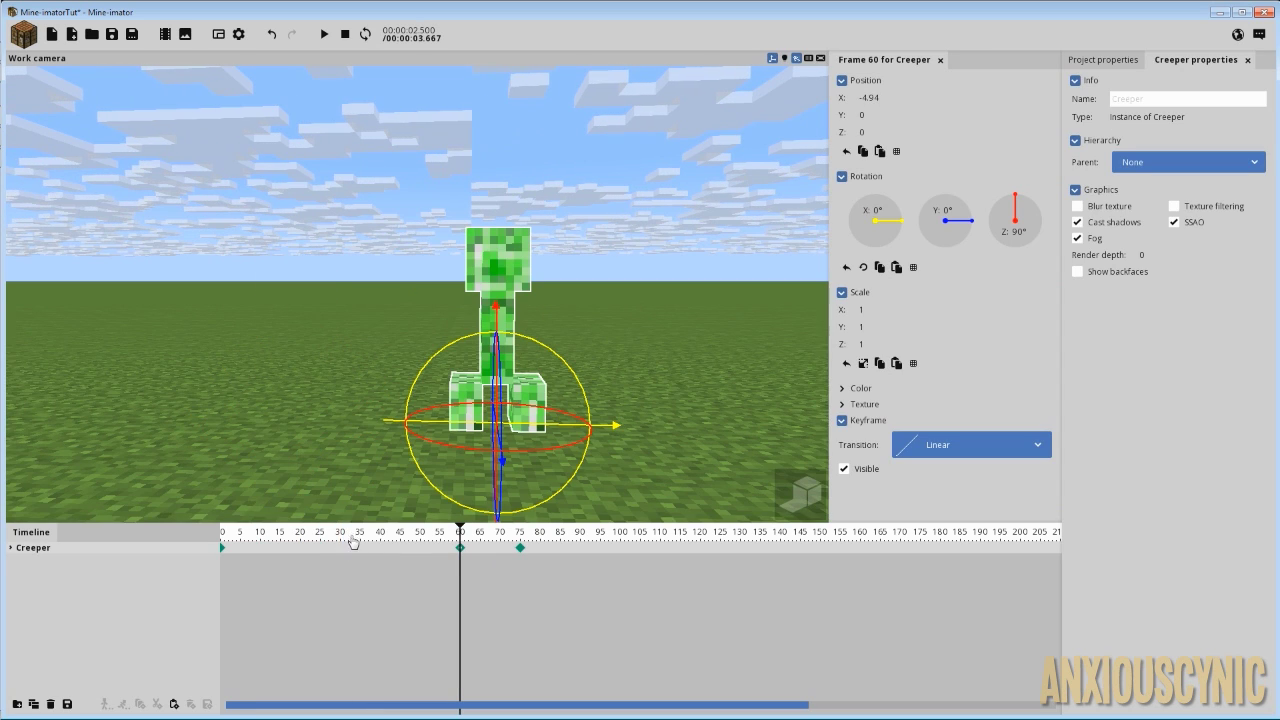
- Mark a shorter playback region from about frame 16 to frame 49 and clear it again
drag(285, 535, 414, 541)
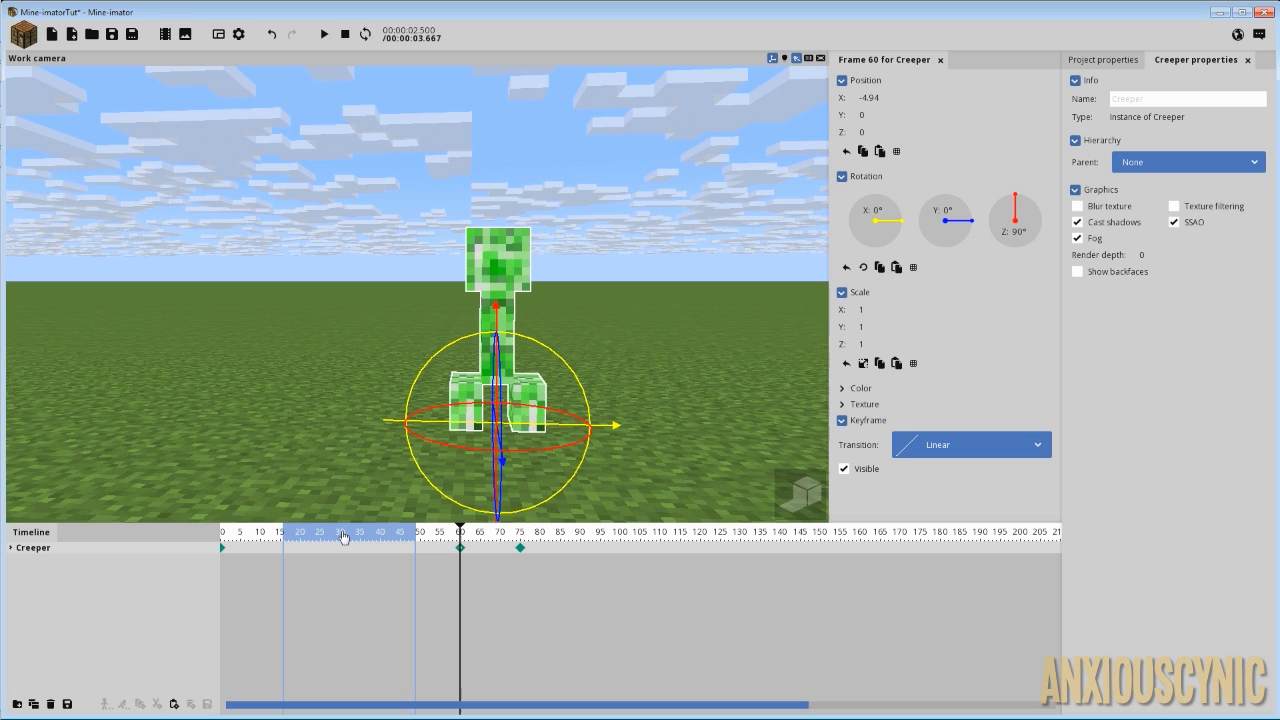
click(343, 538)
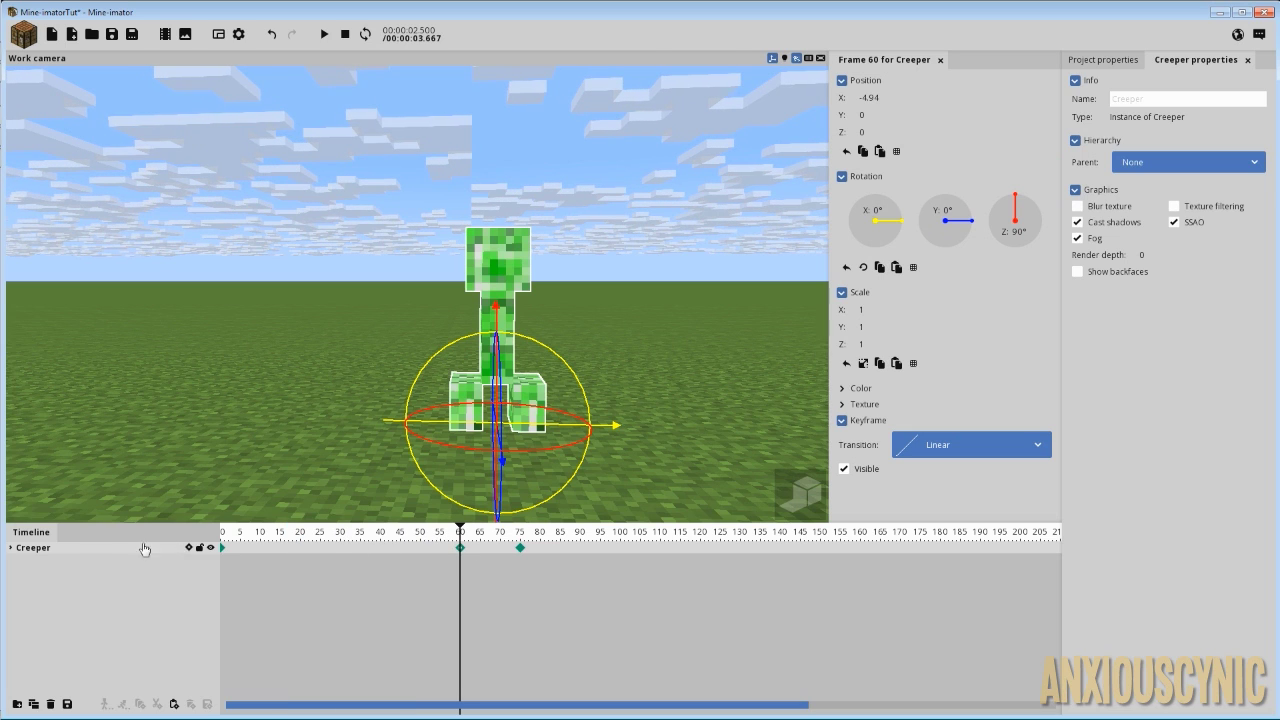
- Delete the creeper and create a Human character in the scene
click(50, 704)
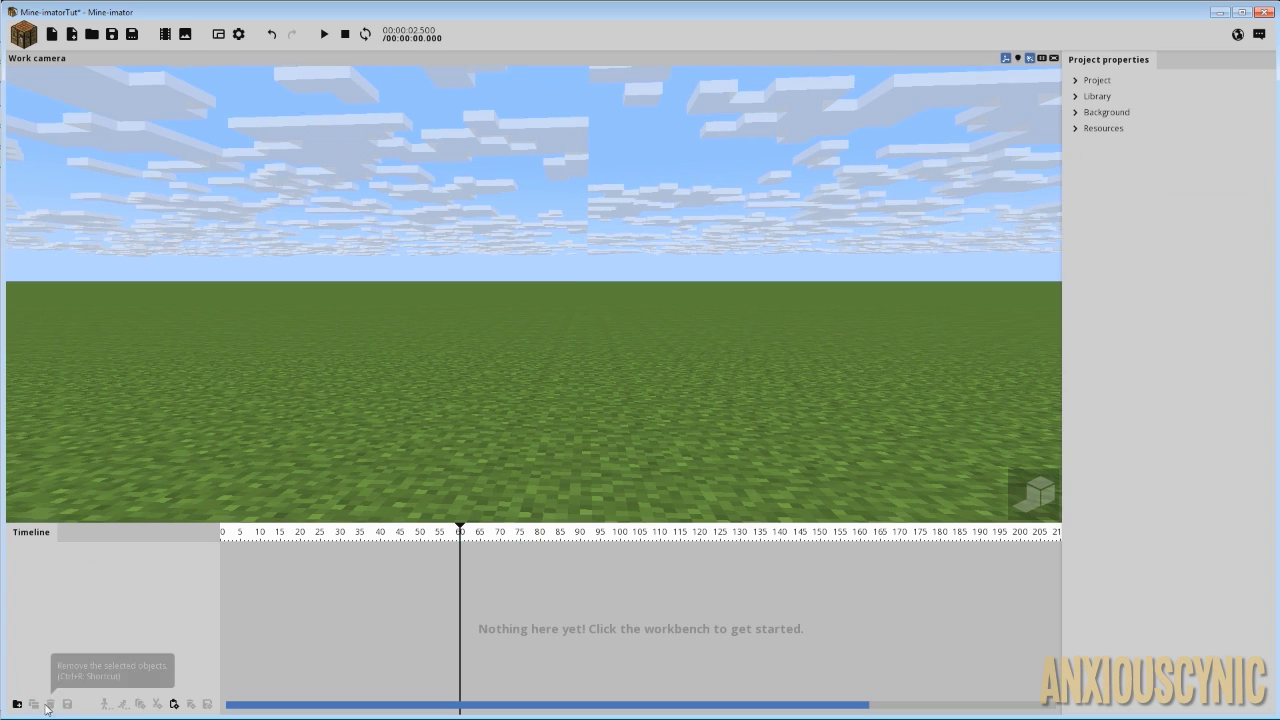
click(30, 38)
click(40, 78)
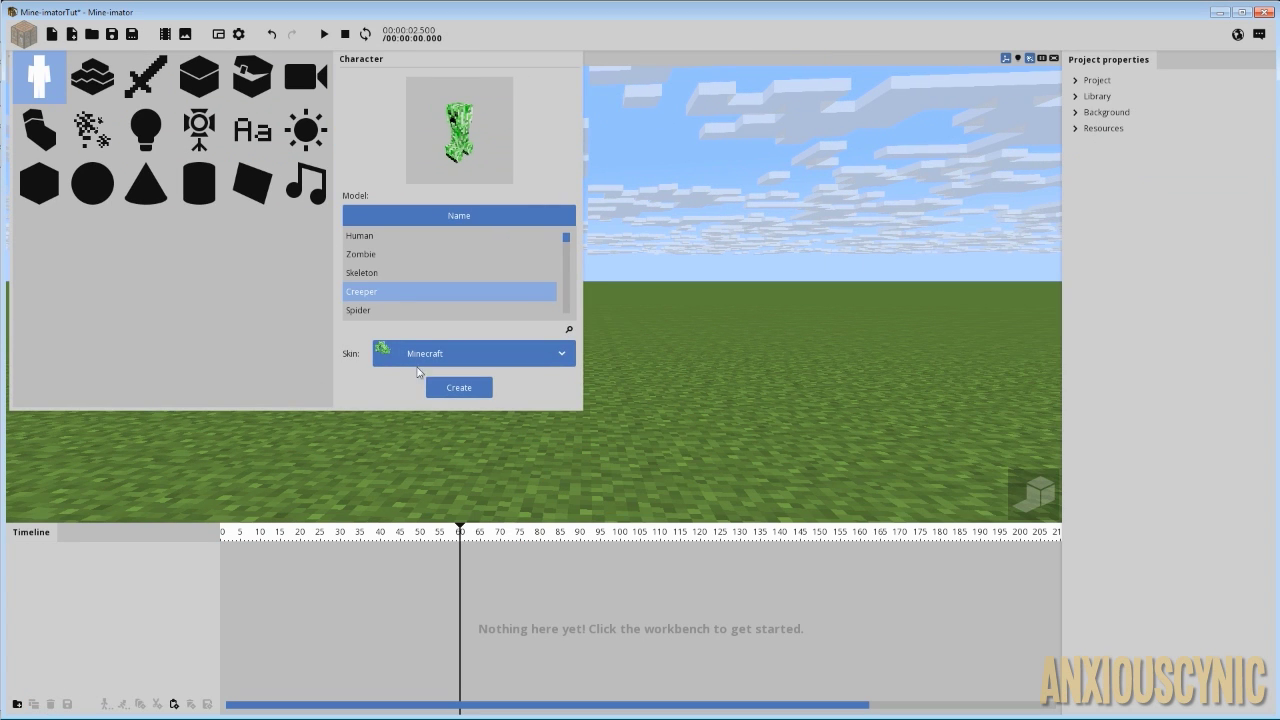
click(382, 237)
click(455, 388)
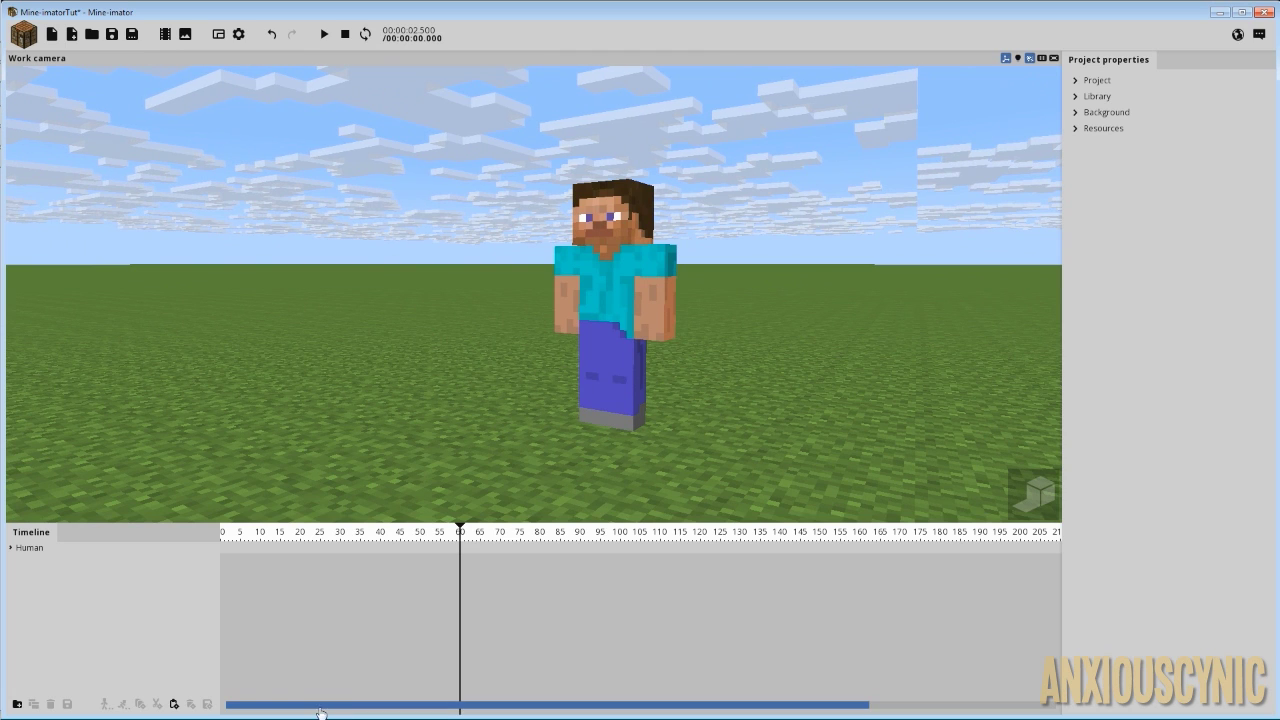
- Scrub the timeline and add a keyframe for the whole human at frame 105
click(245, 530)
drag(245, 530, 659, 562)
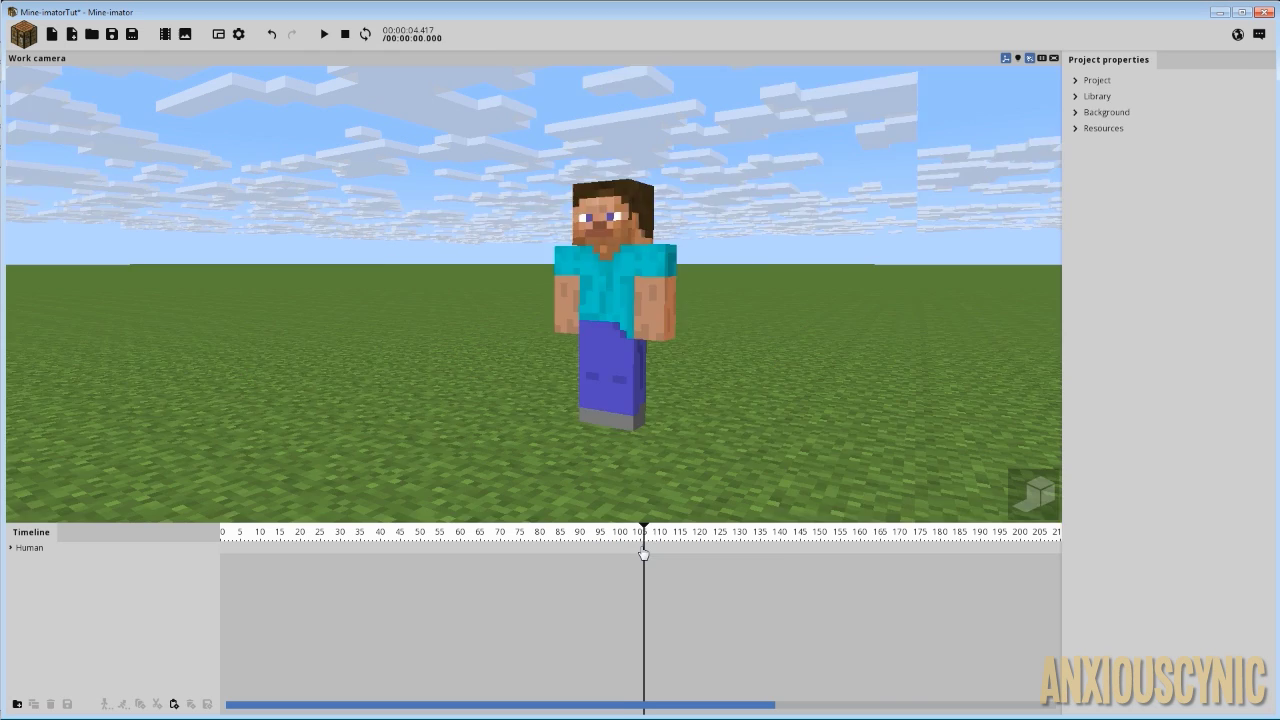
click(641, 548)
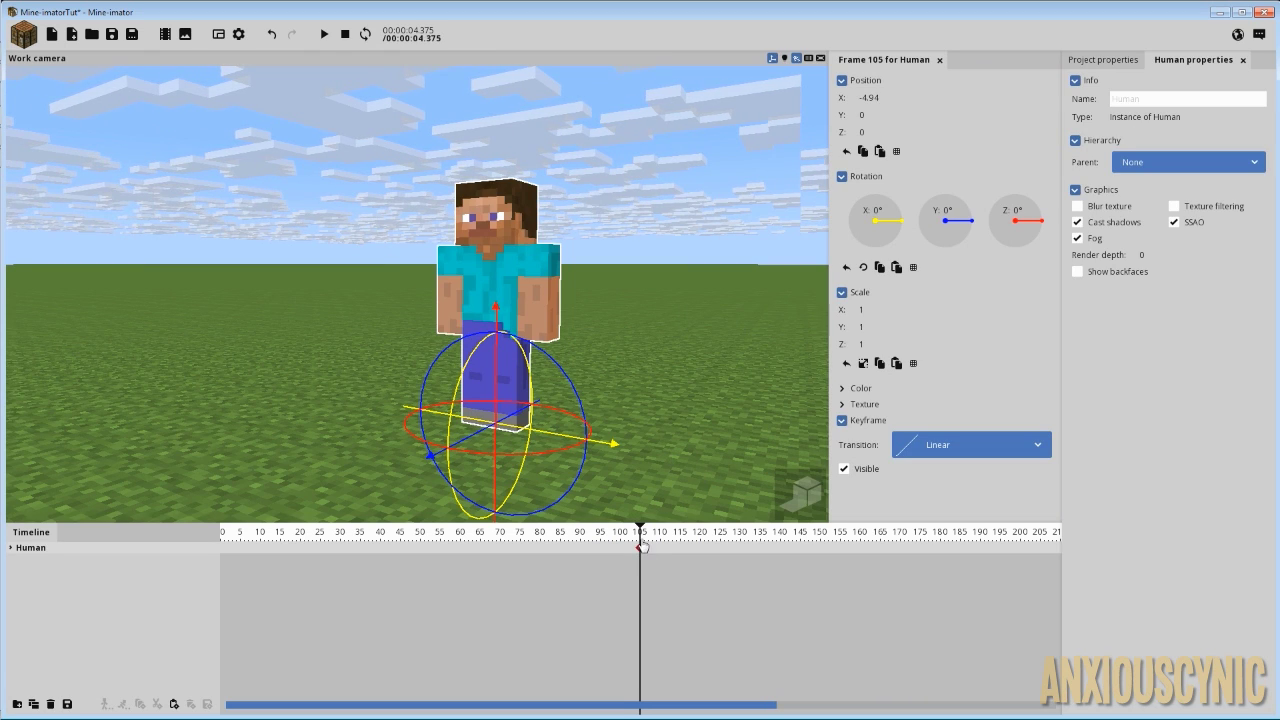
drag(642, 536, 708, 532)
drag(666, 408, 486, 390)
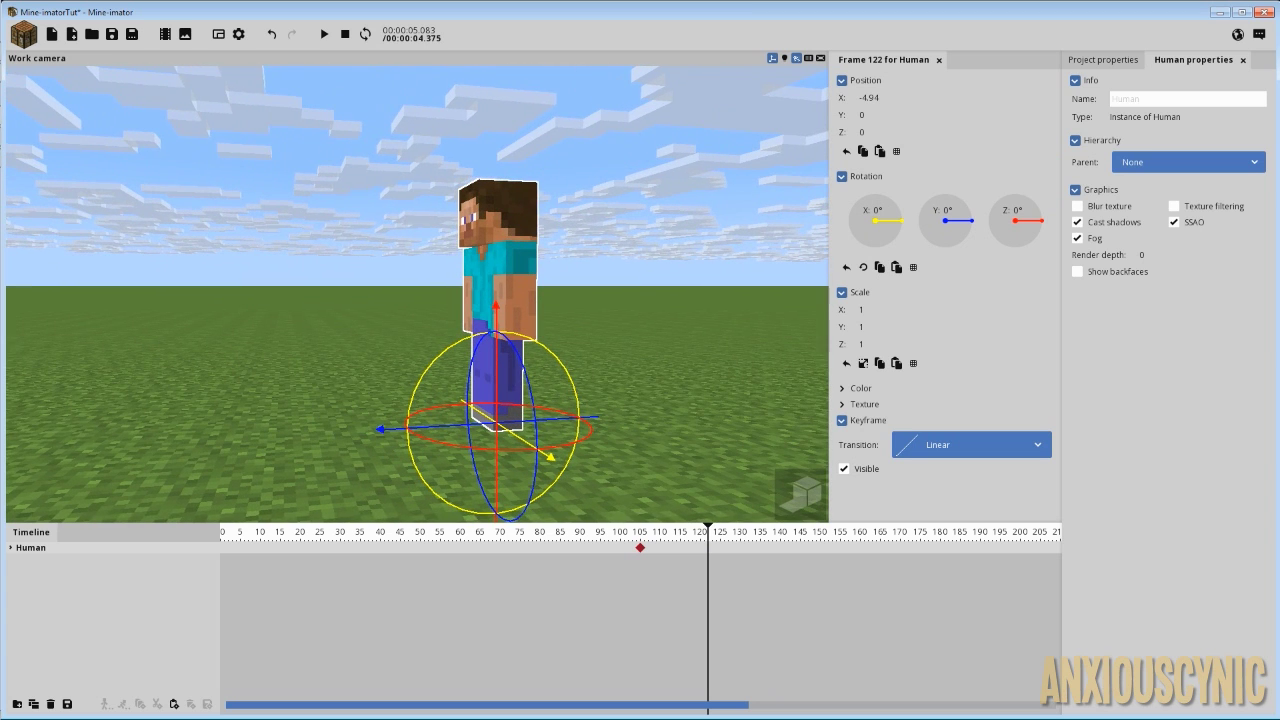
- Expand the human's body parts and rotate the left arm about 25° on the X axis at frame 66
click(12, 548)
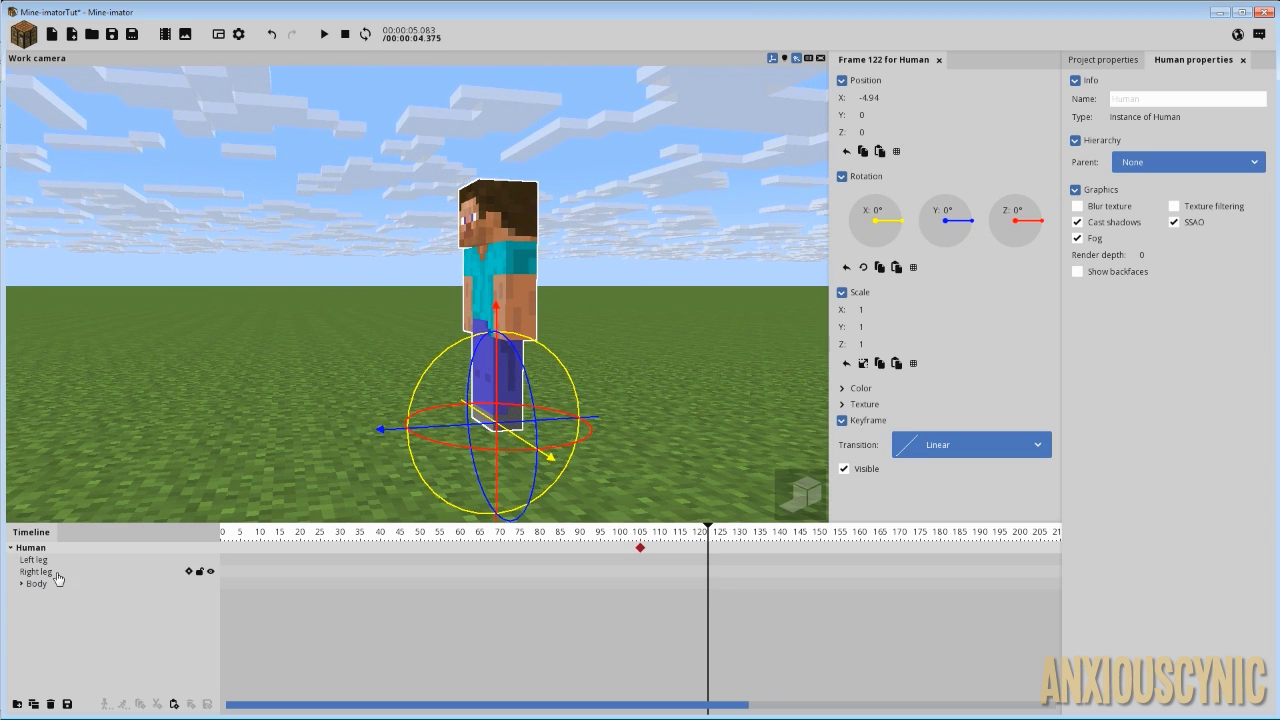
click(596, 540)
drag(558, 542, 468, 540)
key(space)
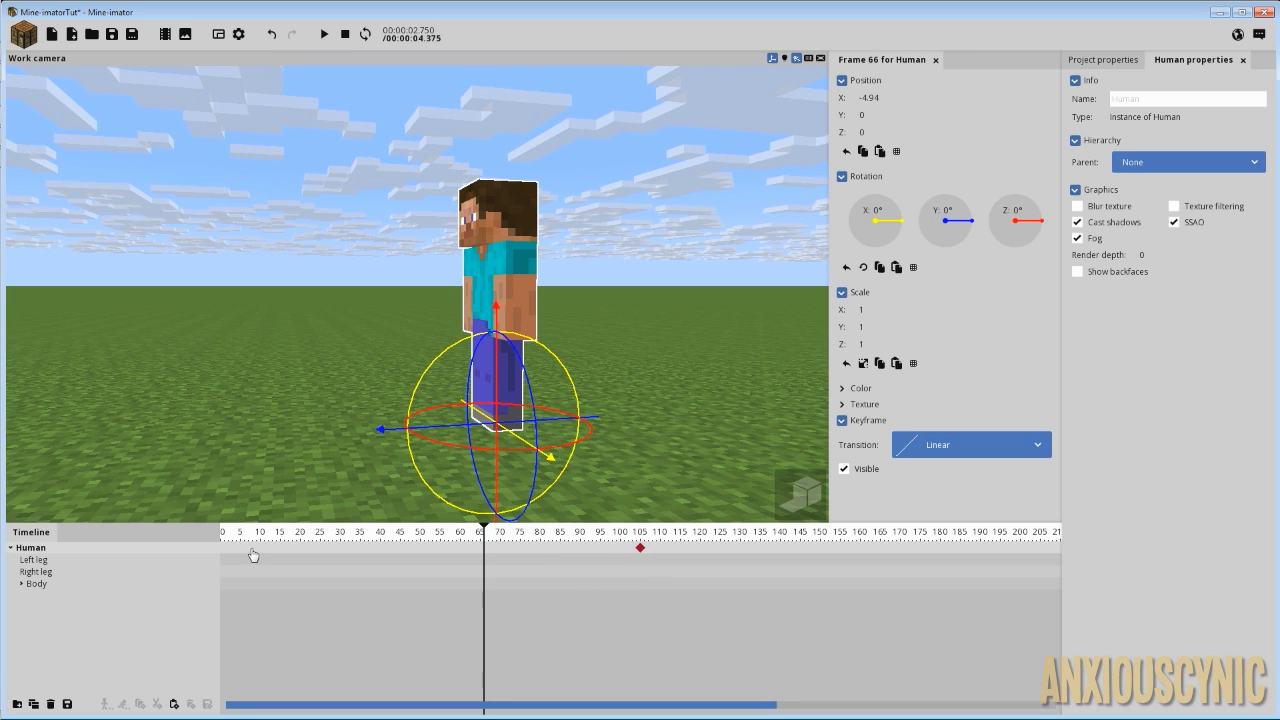
click(21, 584)
click(45, 608)
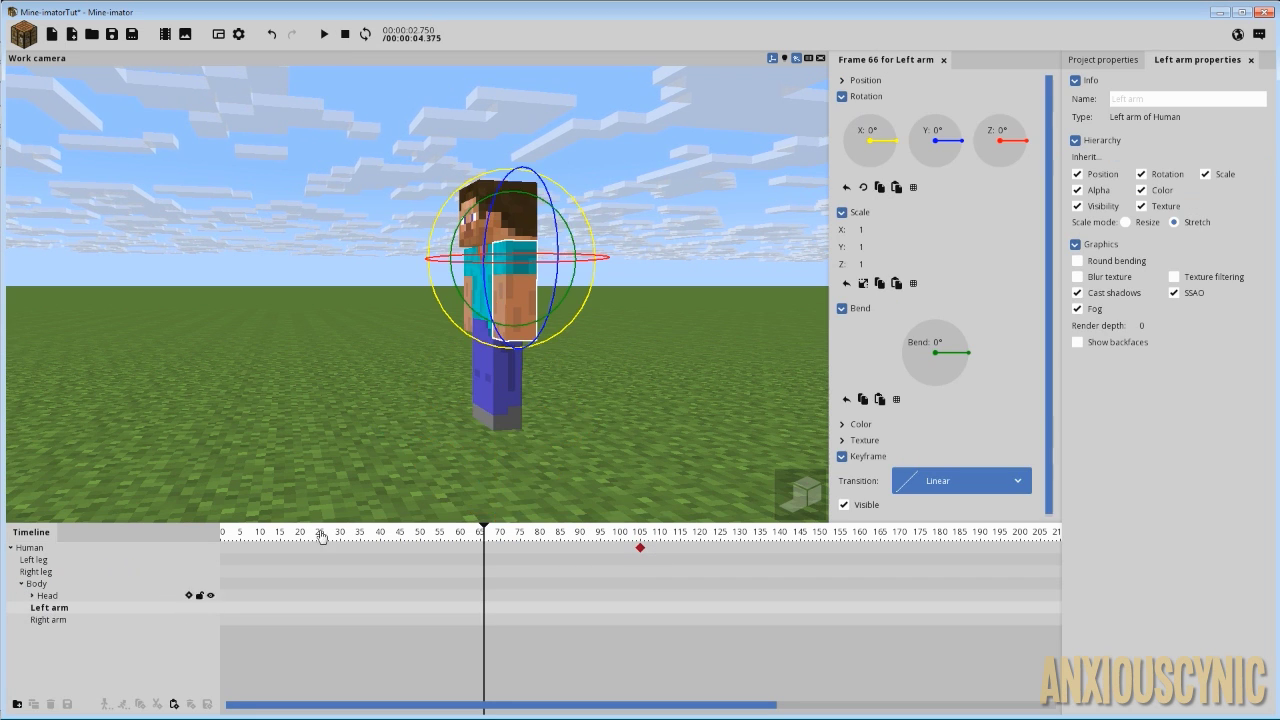
drag(607, 440, 594, 401)
scroll(594, 401, up, 3)
drag(597, 220, 425, 361)
drag(293, 360, 500, 360)
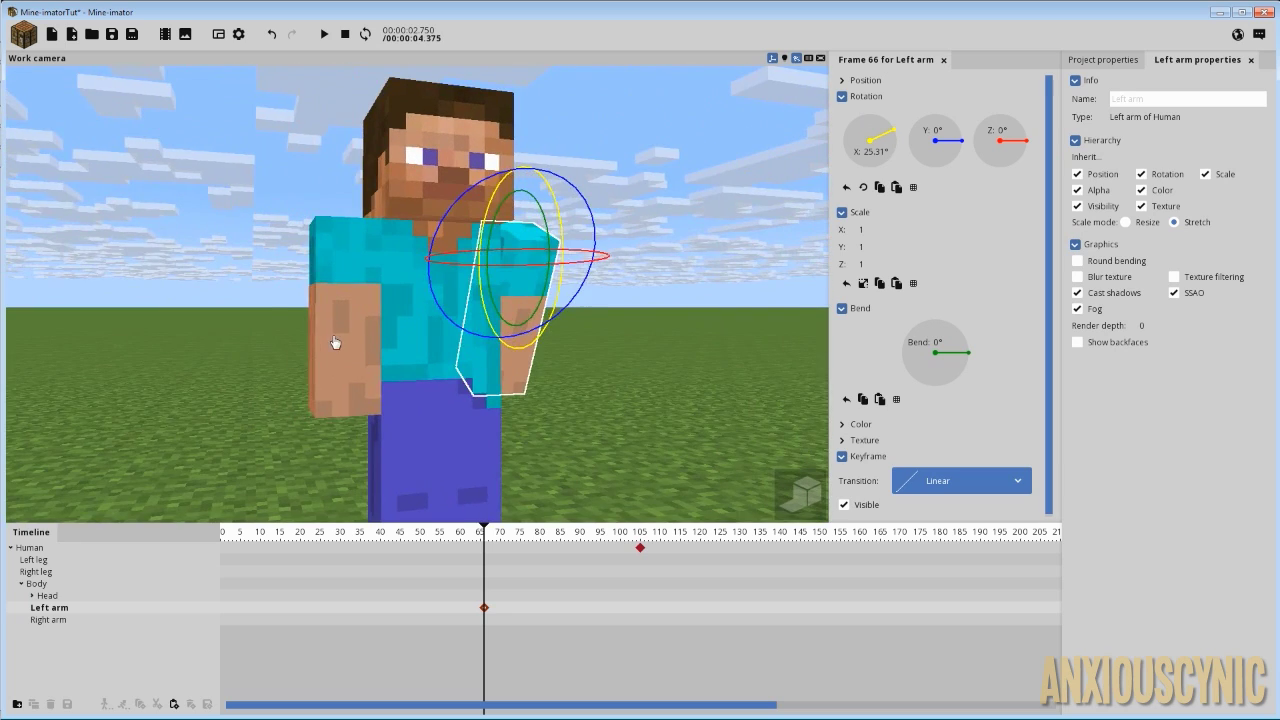
- Rotate the human's right arm about -43° on the X axis at frame 66
click(334, 343)
drag(334, 343, 470, 343)
drag(429, 220, 408, 181)
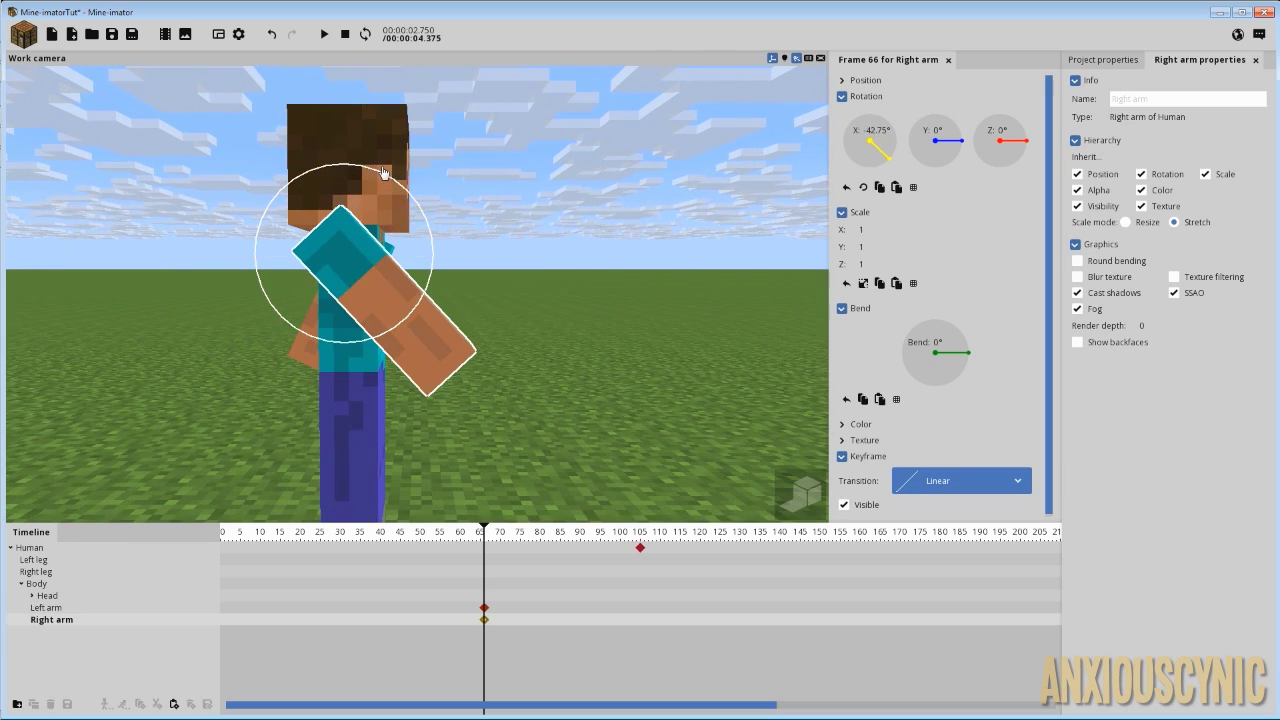
- Rotate the human's two legs in opposite directions to pose a walking stride
click(366, 457)
middle_drag(366, 457, 457, 362)
drag(423, 357, 425, 410)
click(390, 450)
drag(420, 345, 494, 351)
middle_drag(494, 351, 530, 320)
mouse_move(535, 320)
right_down()
mouse_move(535, 358)
mouse_move(547, 362)
mouse_move(535, 320)
right_up()
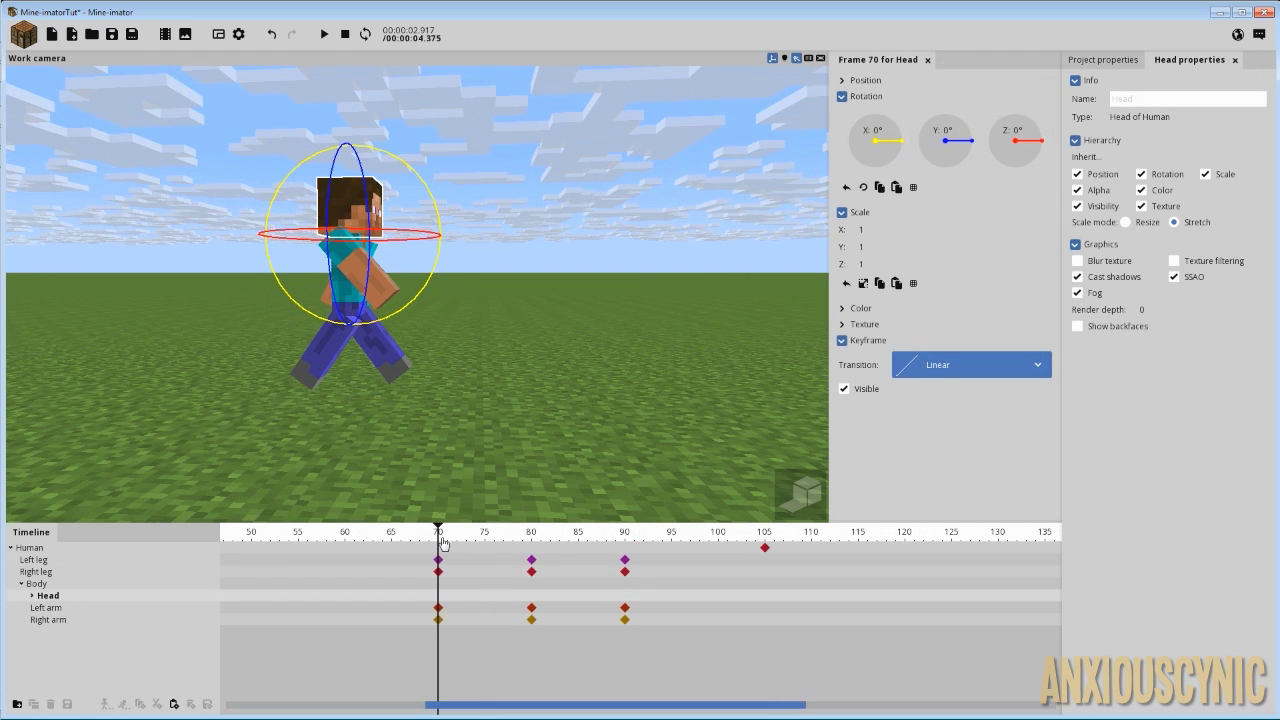
- Play the human's walk cycle from frame 70 and replay it to check the arm and leg movement
key(space)
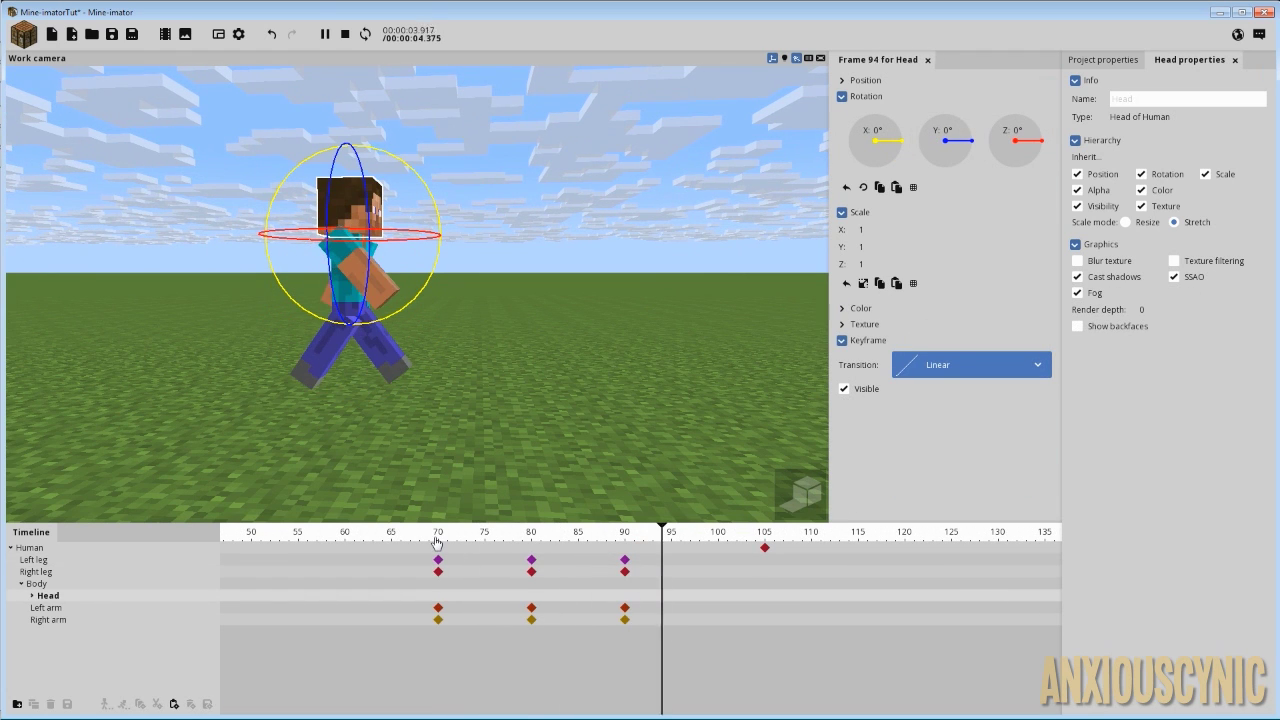
key(space)
drag(438, 536, 451, 532)
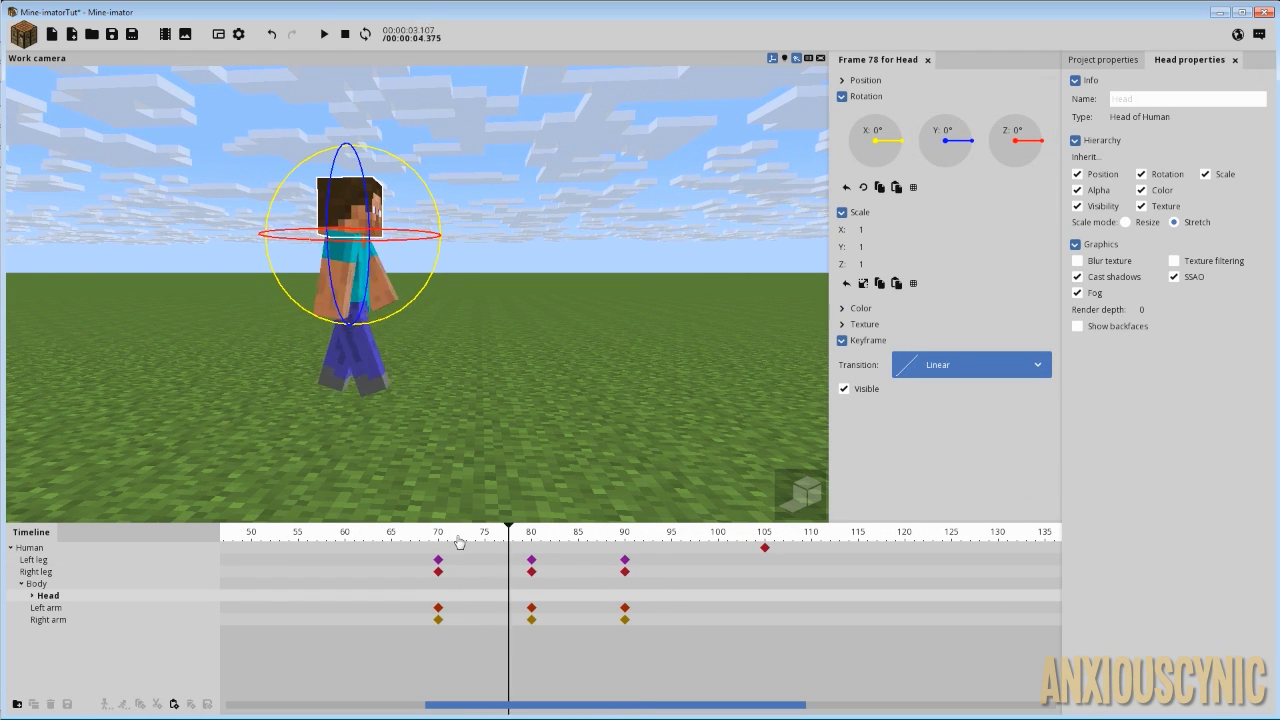
click(441, 540)
click(441, 540)
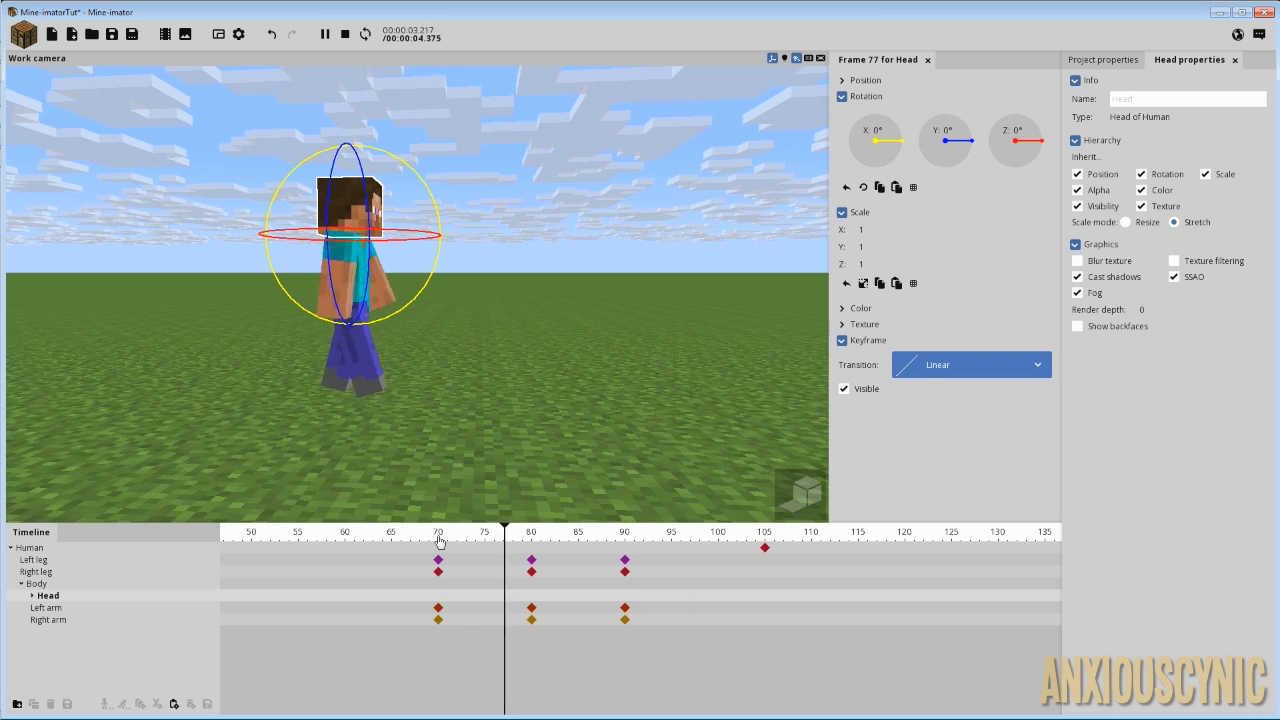
- Play the human's walk cycle from frame 70 and again from frame 62, stopping playback each time
click(441, 556)
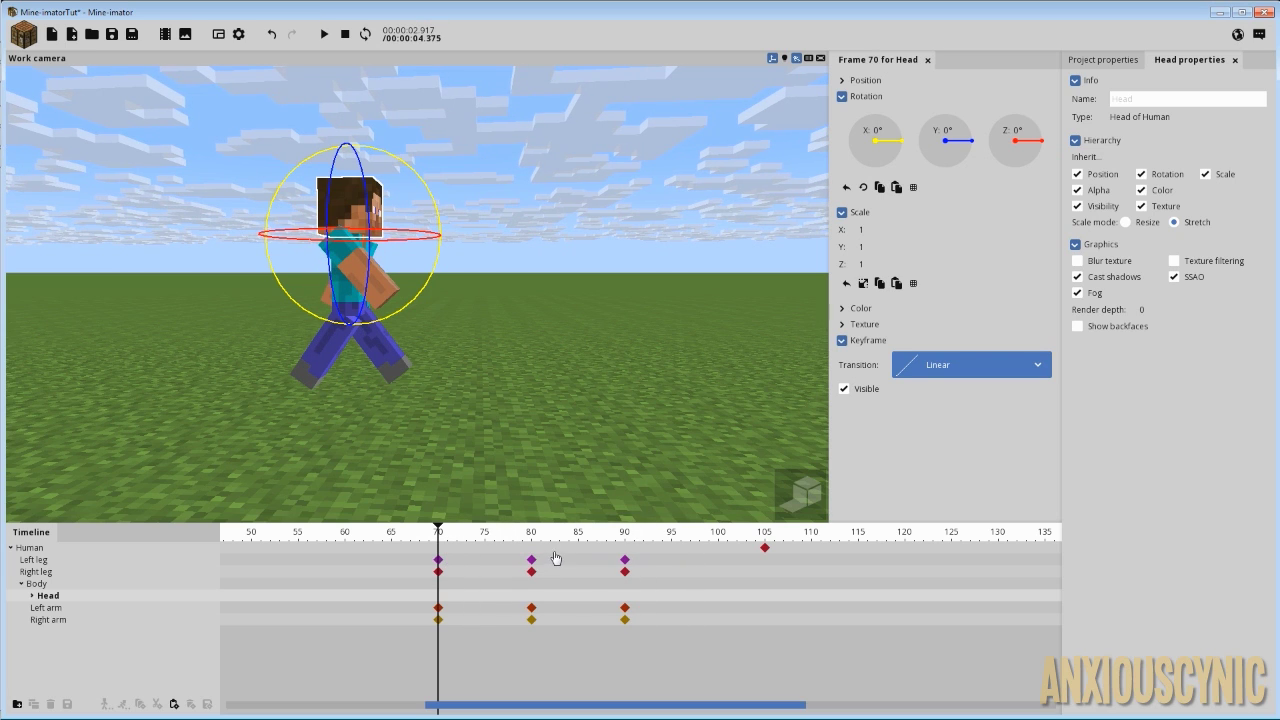
drag(449, 539, 439, 538)
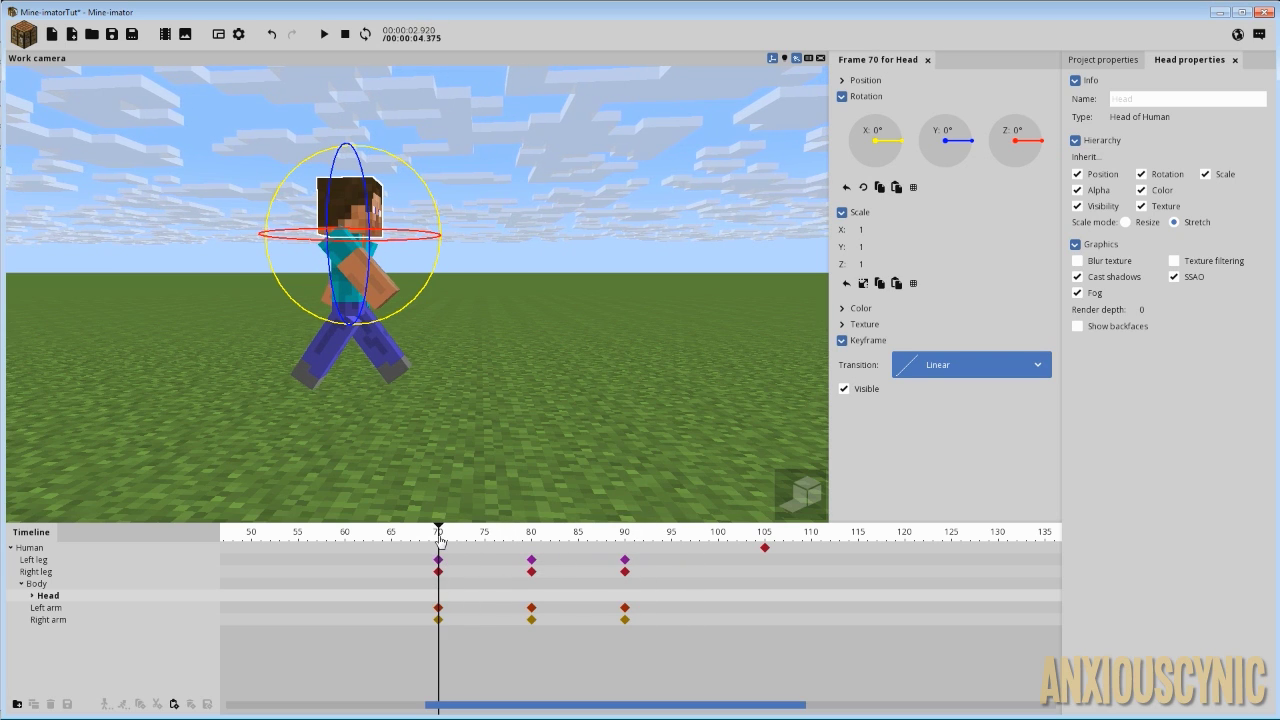
key(space)
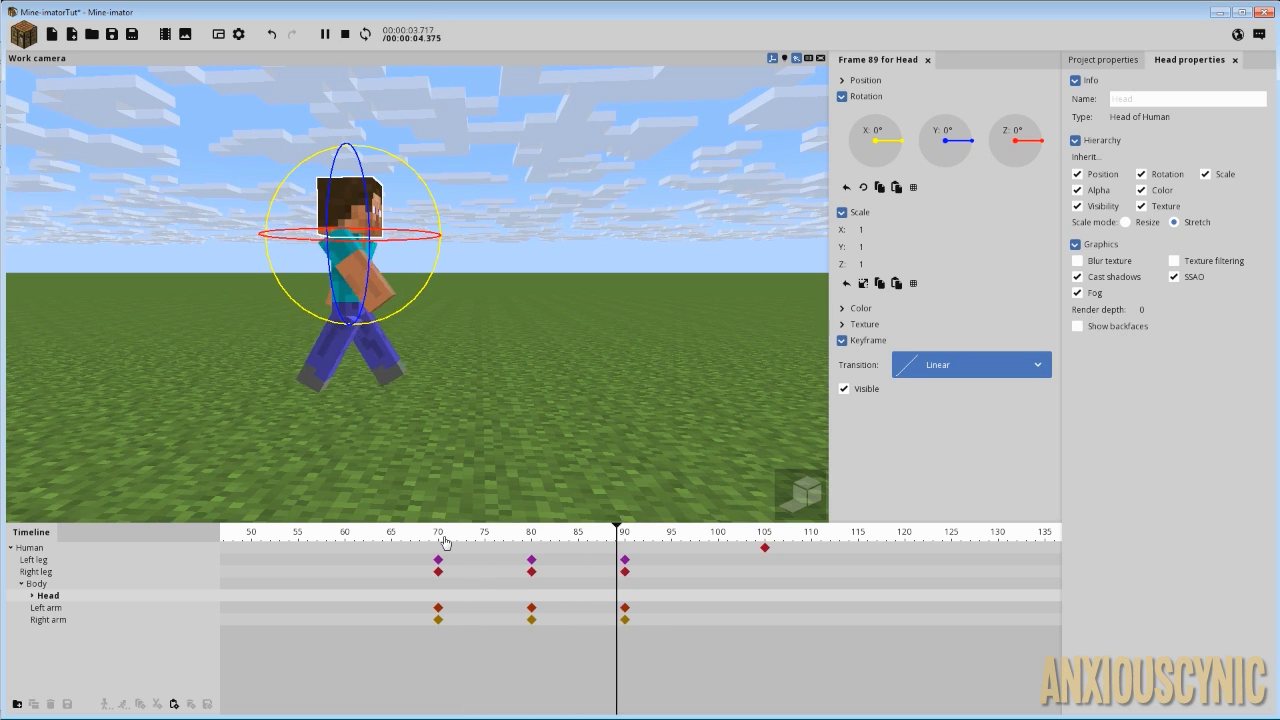
key(space)
click(362, 540)
key(space)
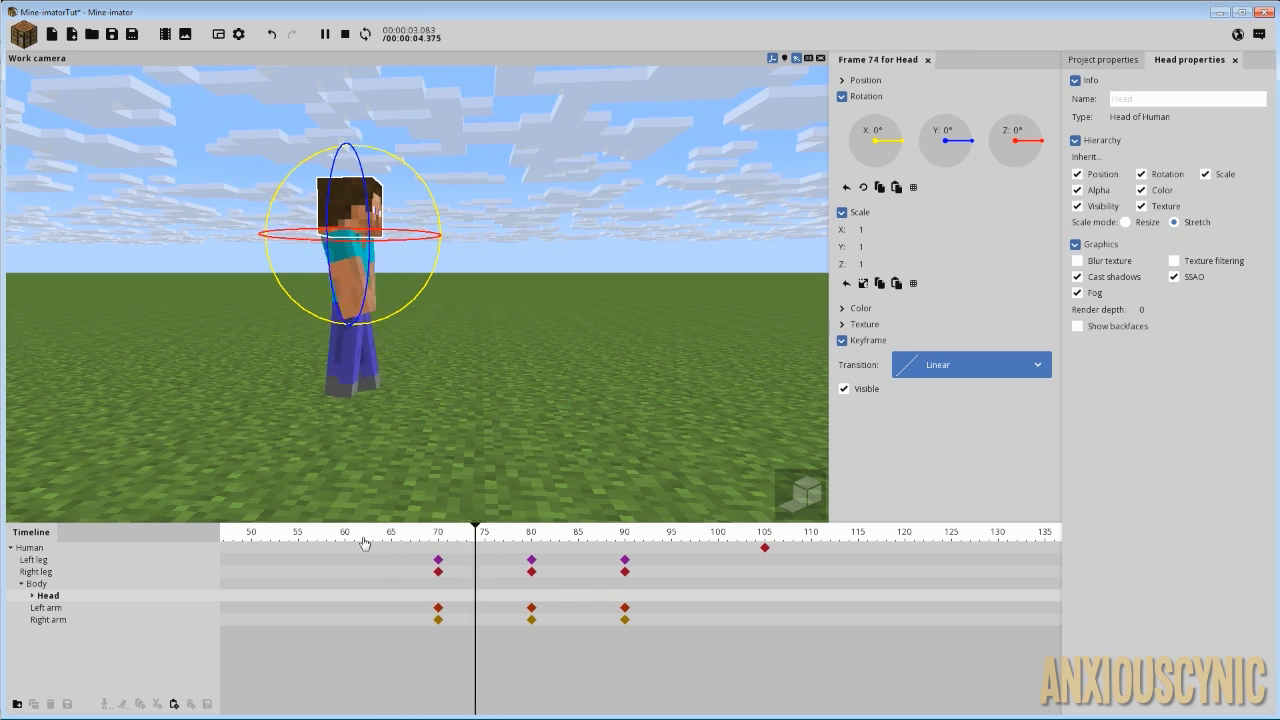
key(space)
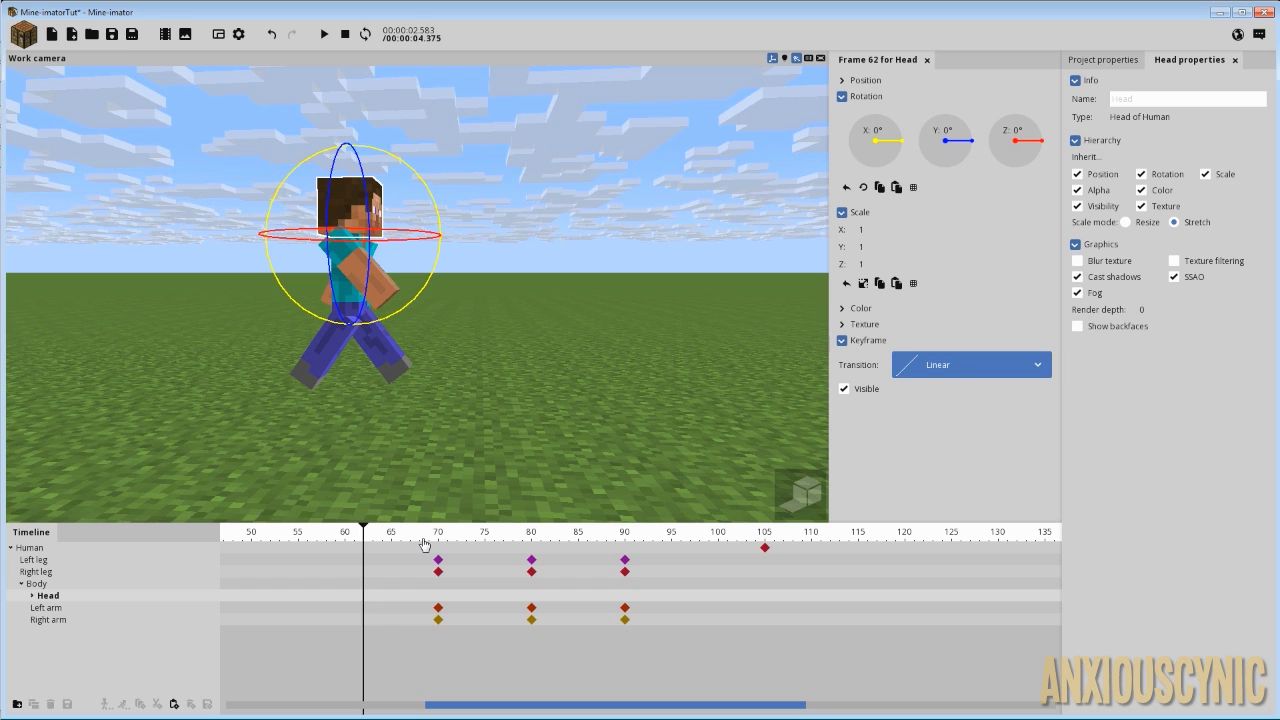
- Move the playhead to frame 65 and replay the walk cycle from there several times
click(422, 541)
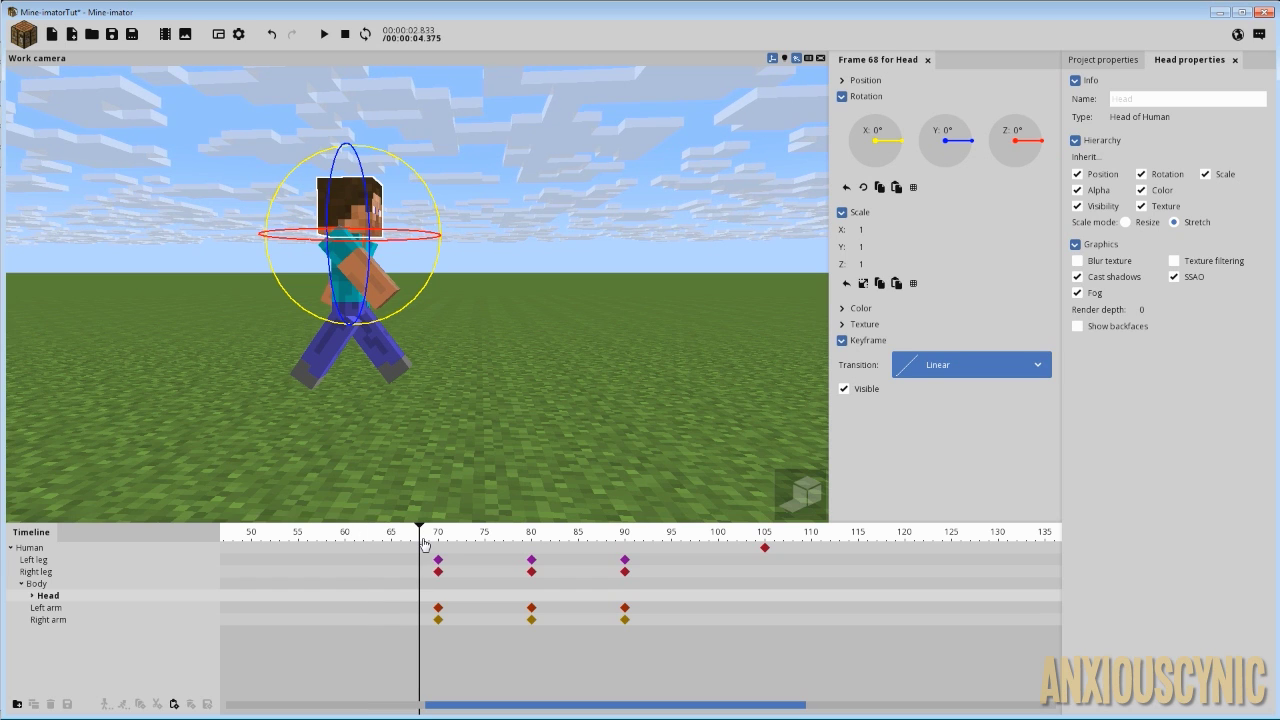
drag(422, 541, 391, 545)
key(space)
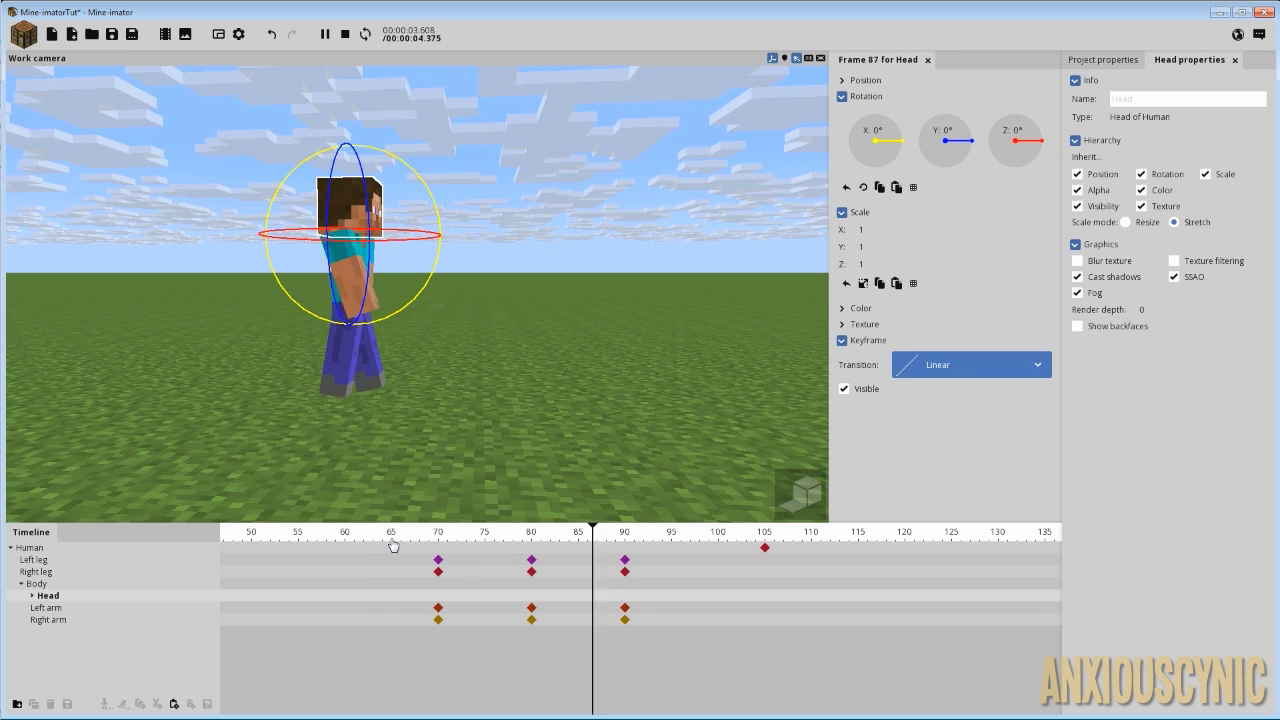
key(space)
key(space)
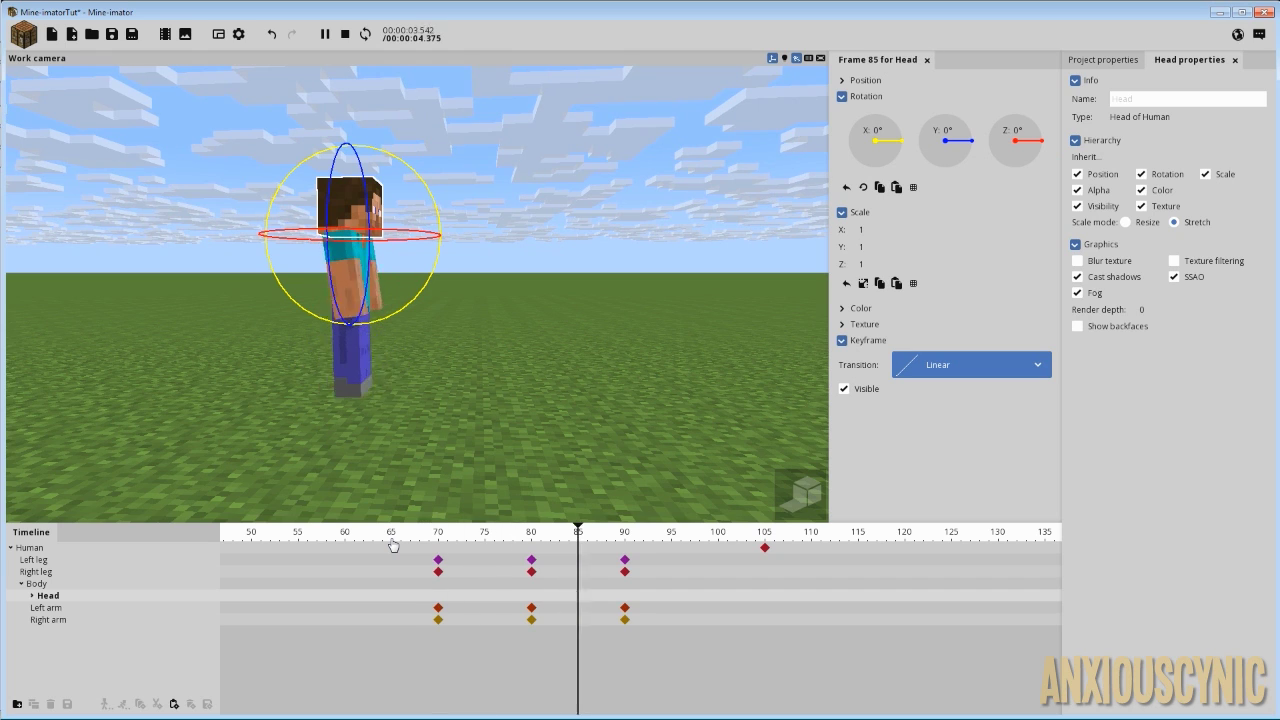
key(space)
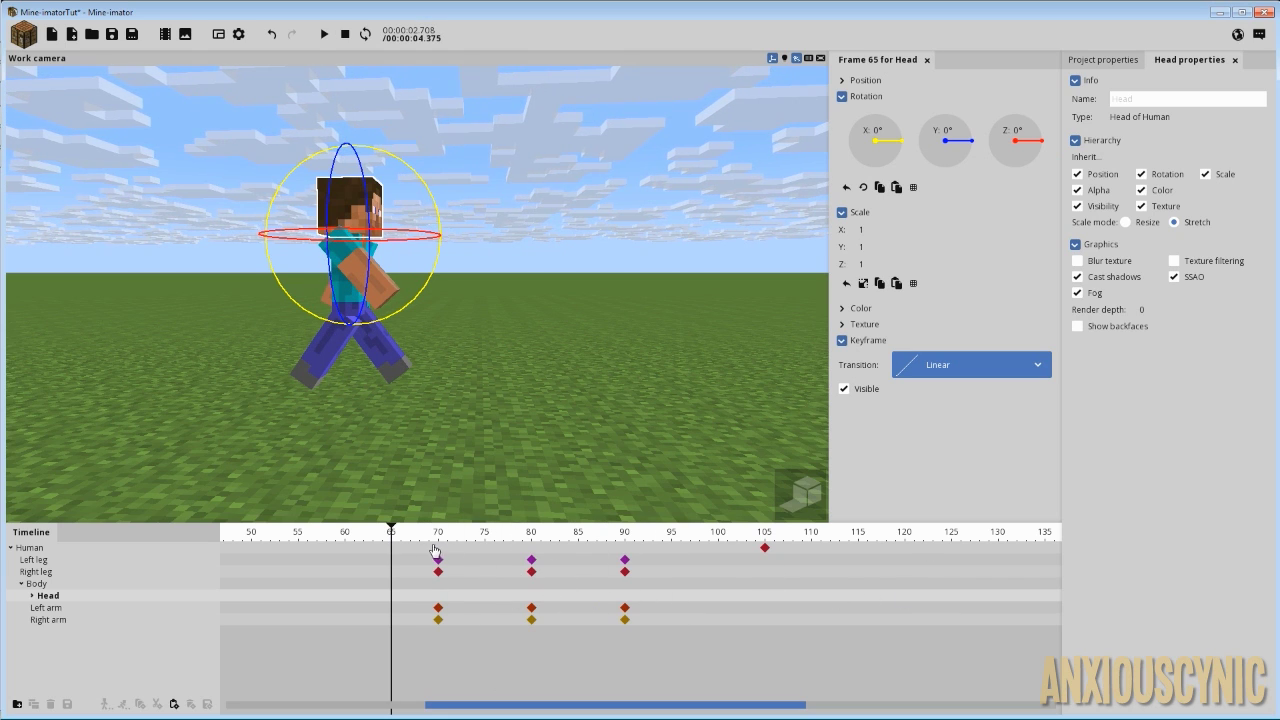
key(space)
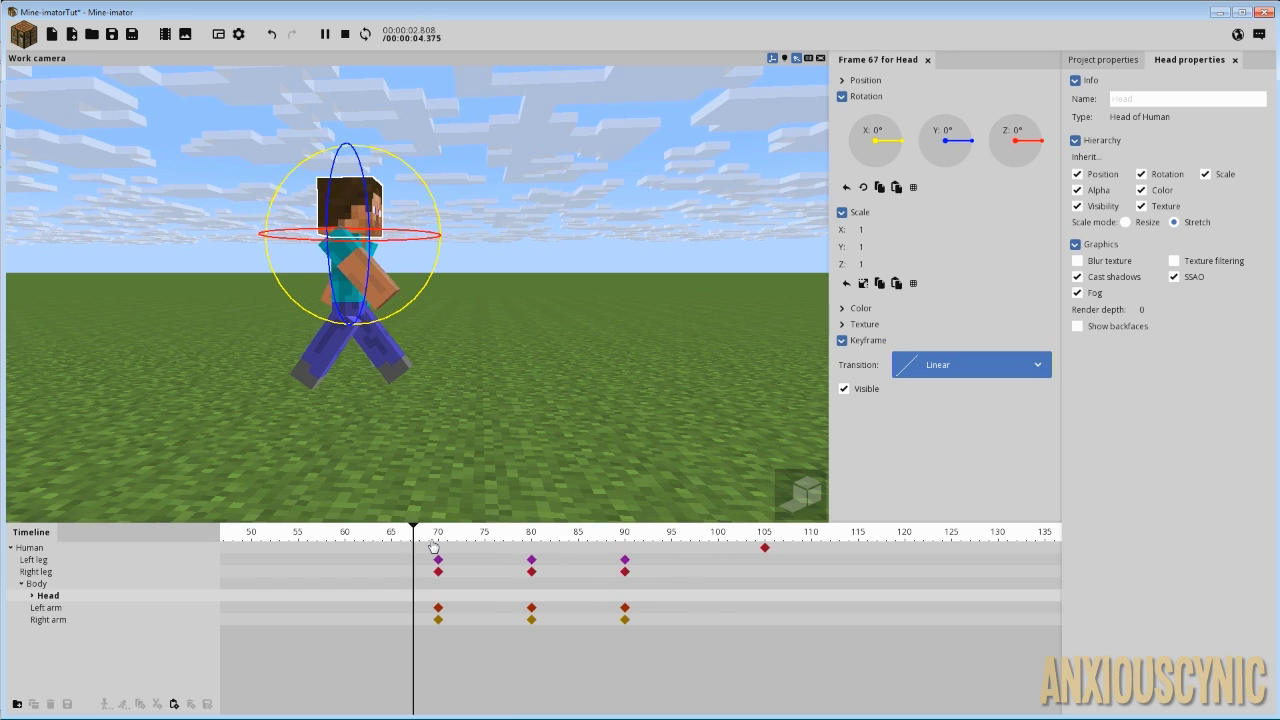
key(space)
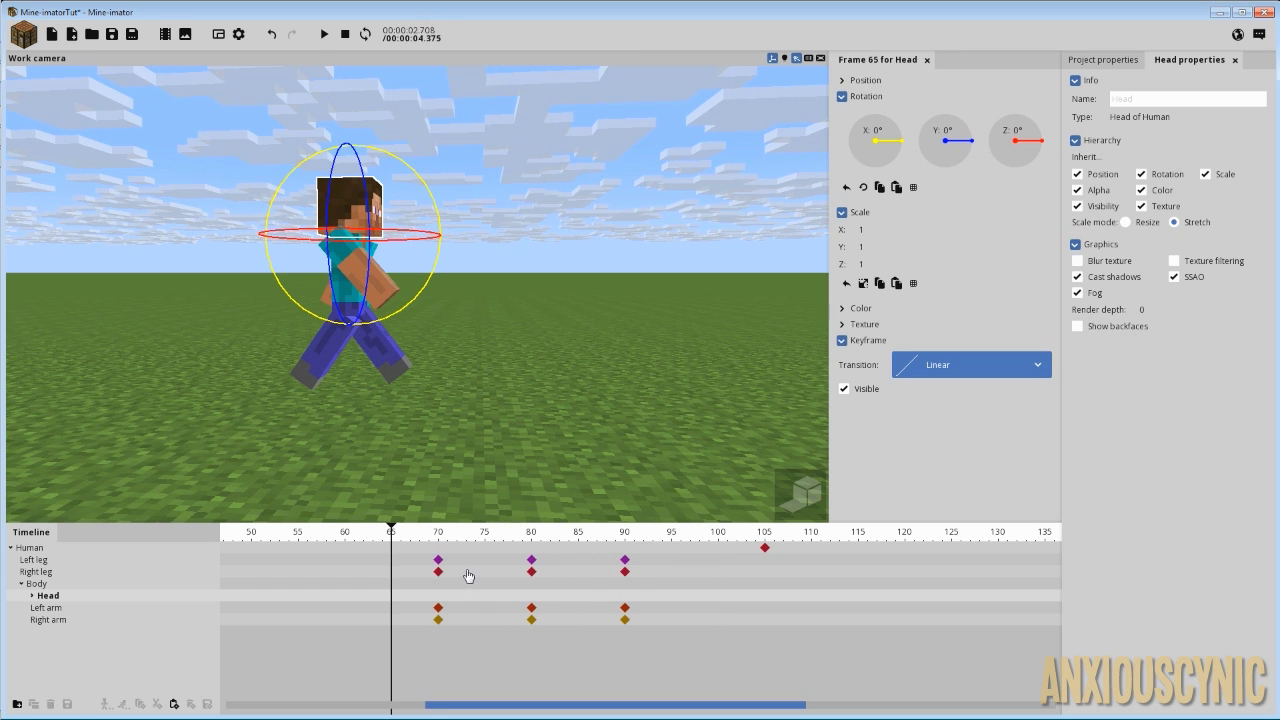
- Mark a timeline region from frame 70 to frame 90 around the walk cycle's arm and leg keyframes
scroll(468, 575, down, 5)
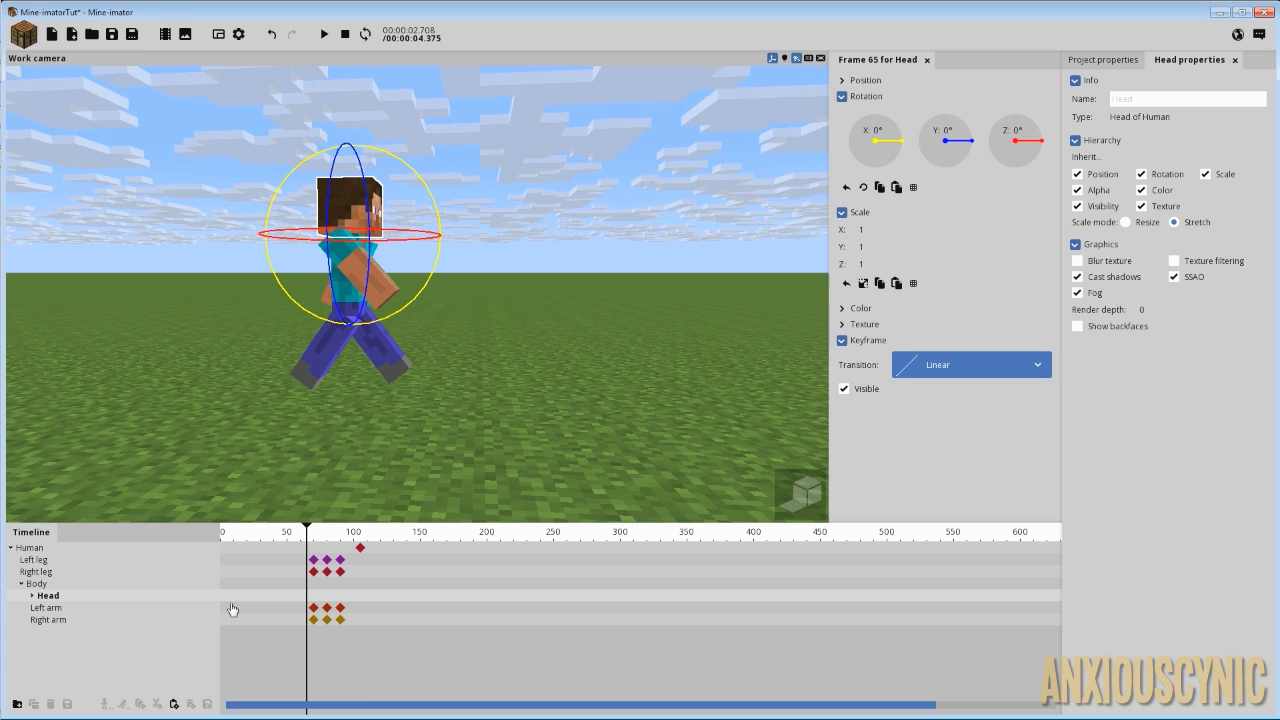
click(314, 537)
scroll(329, 578, up, 3)
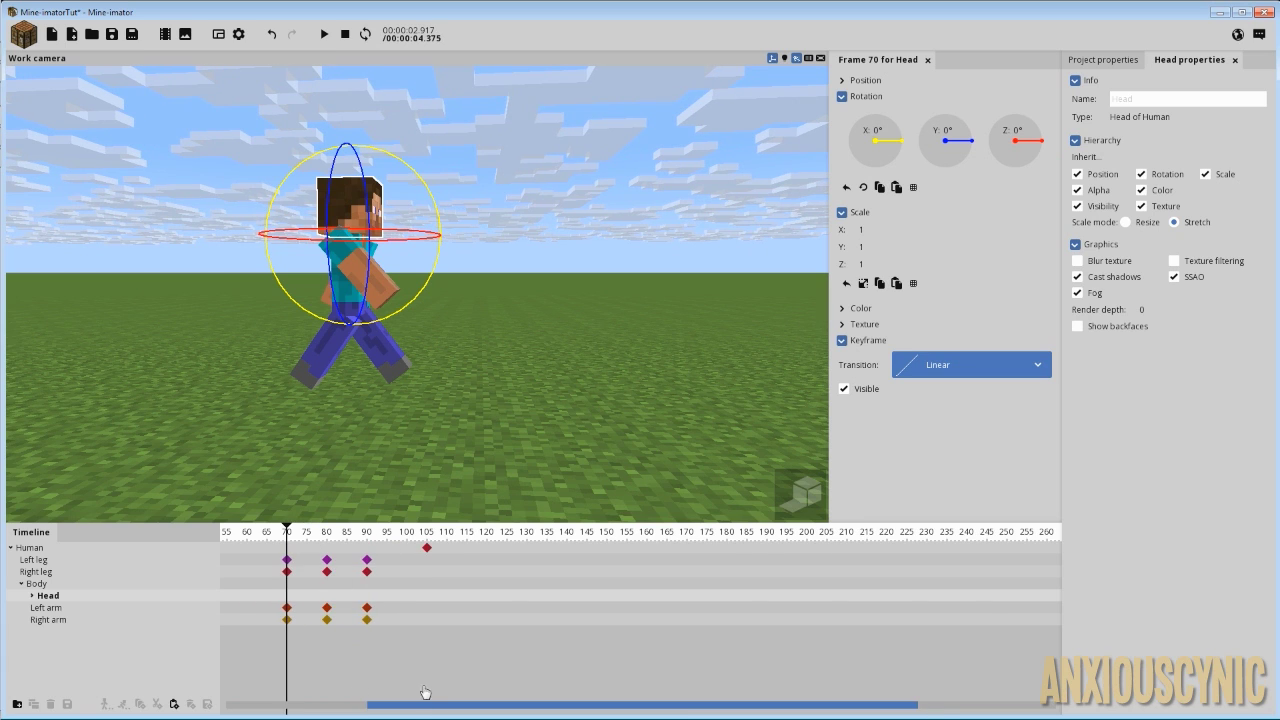
drag(436, 707, 371, 707)
scroll(414, 614, up, 4)
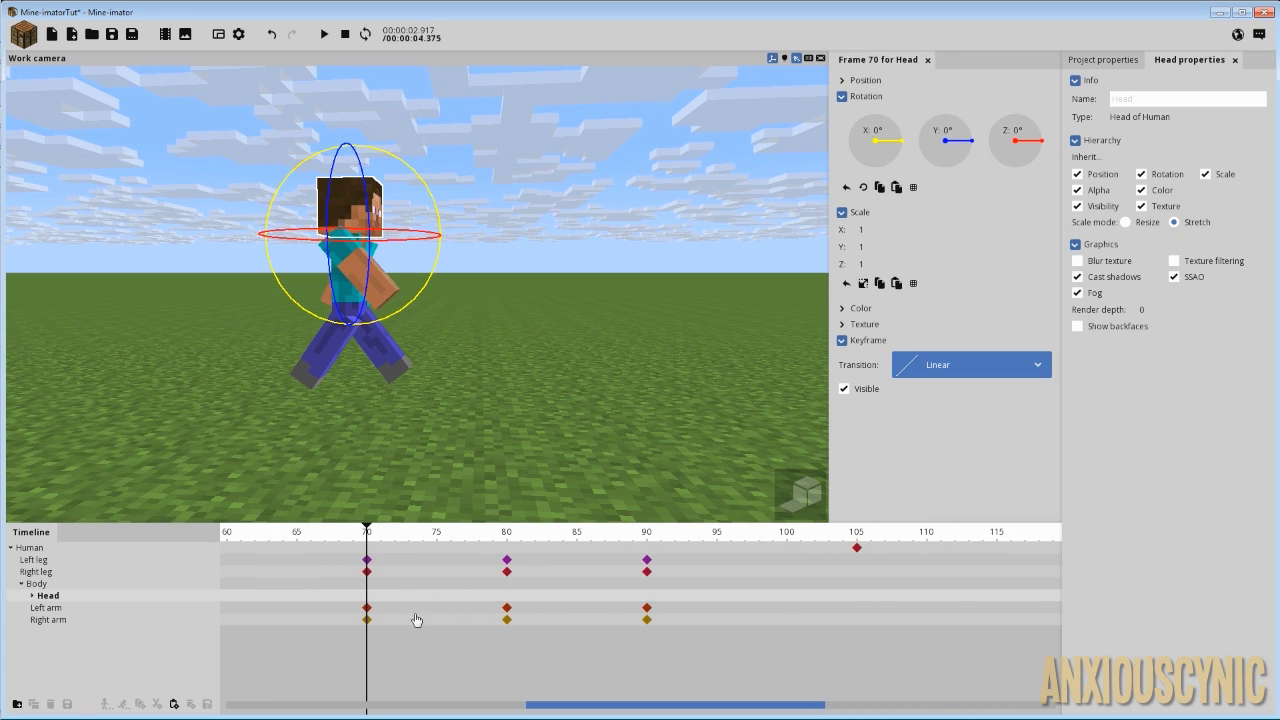
drag(585, 705, 552, 706)
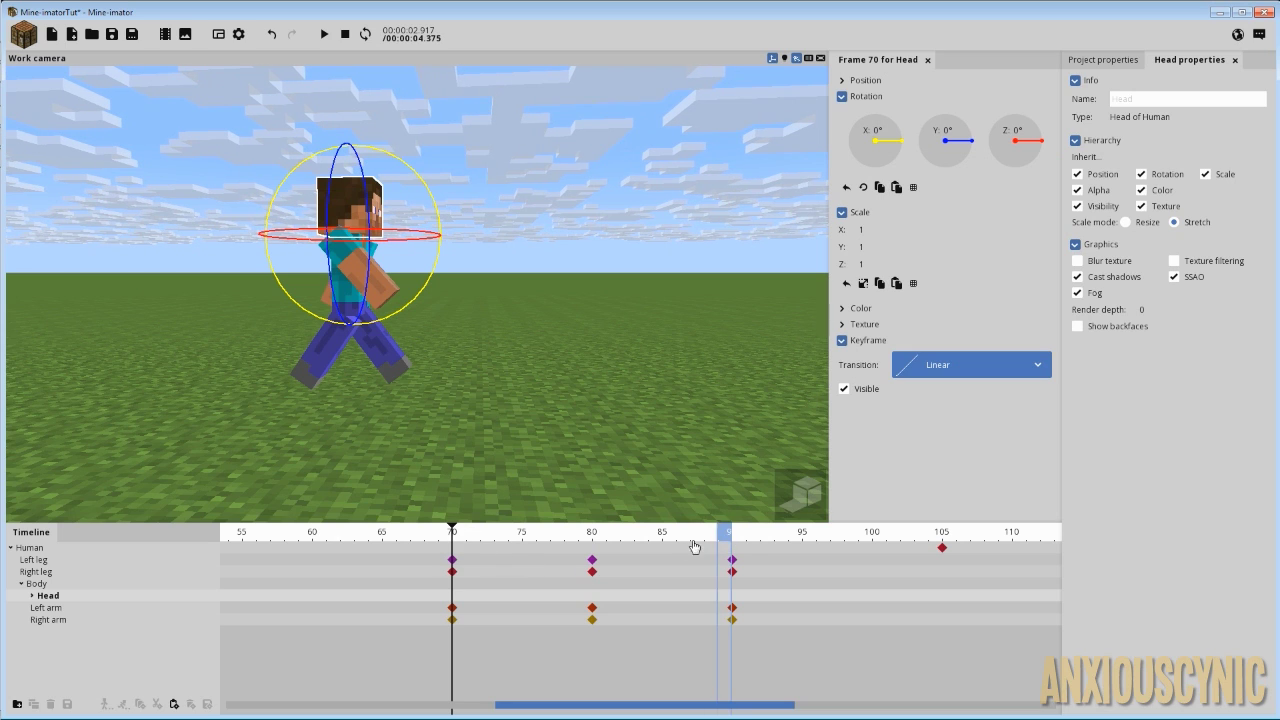
drag(694, 546, 455, 535)
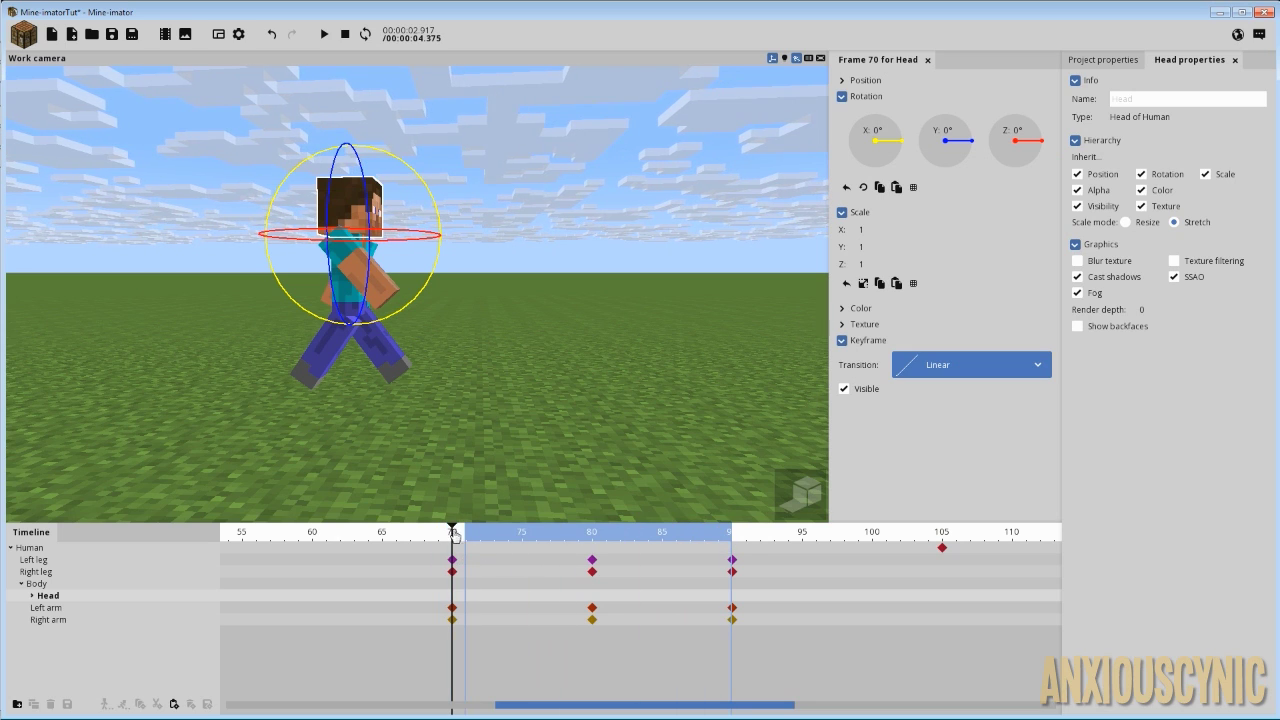
click(467, 538)
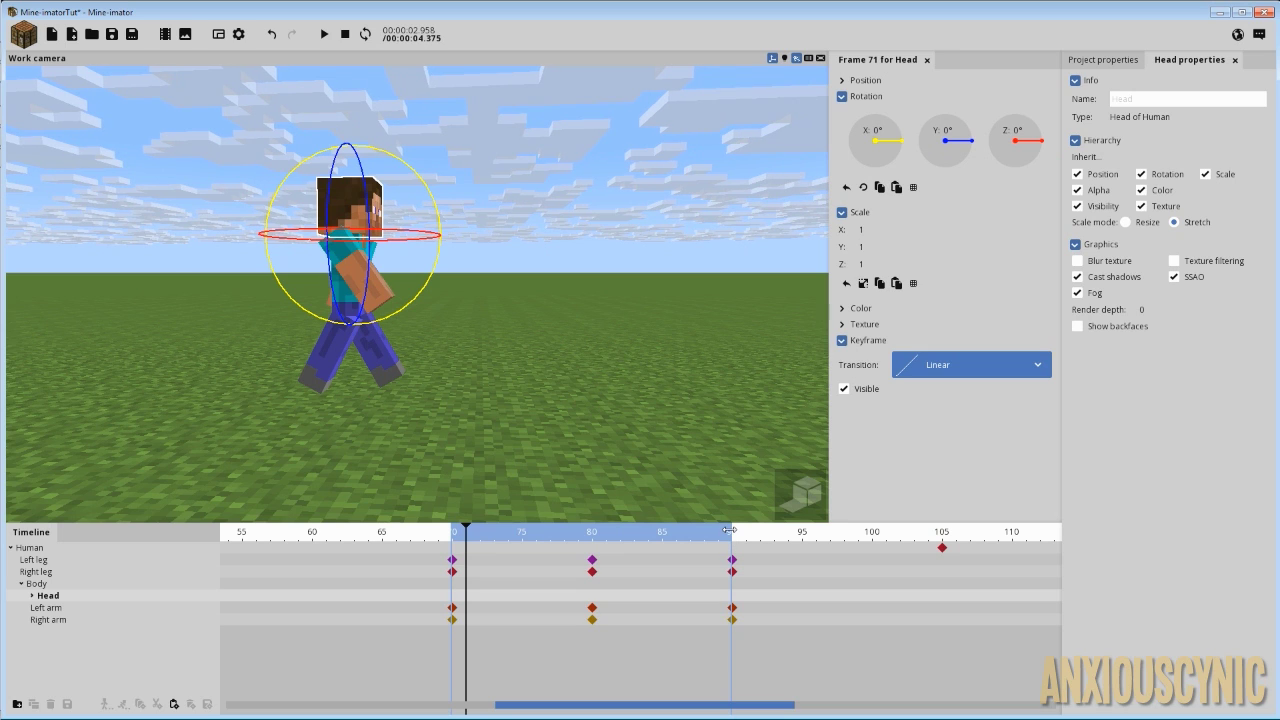
mouse_move(729, 530)
mouse_down()
mouse_move(776, 534)
mouse_move(690, 534)
mouse_move(768, 534)
mouse_move(735, 538)
mouse_up()
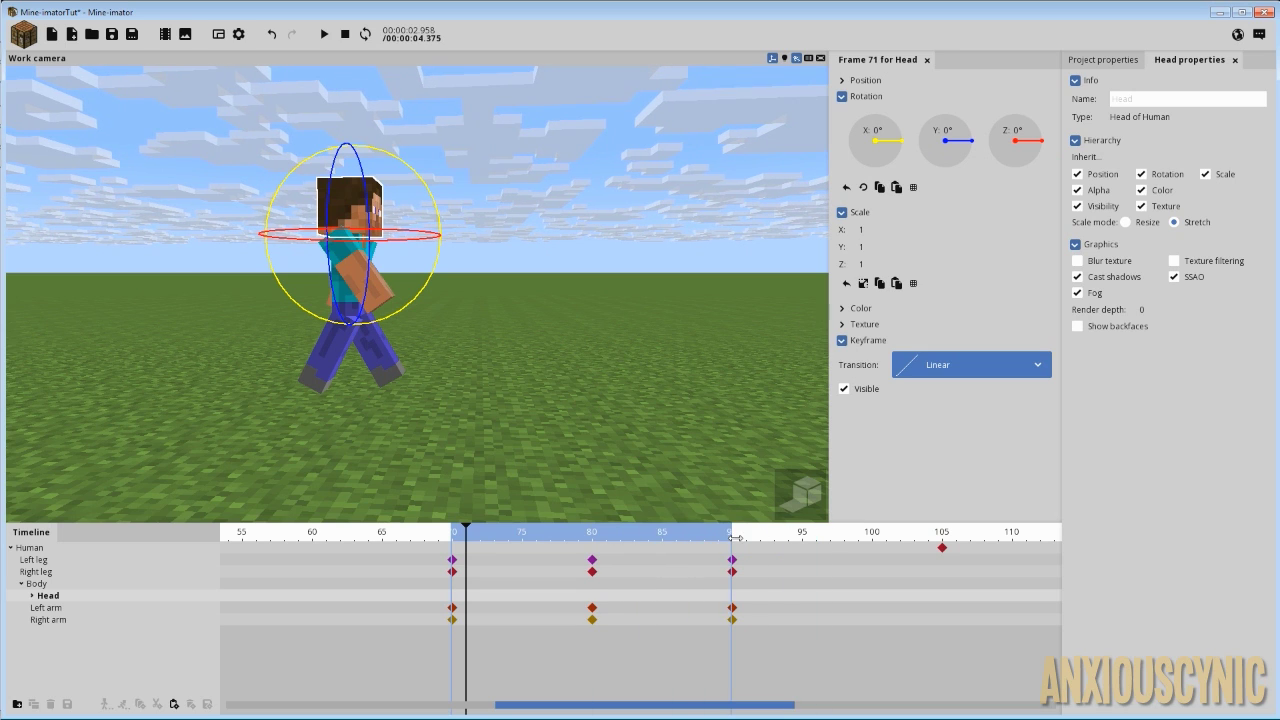
- Try a timeline region over about frames 96 to 111, and return the region to frames 70 to 90
drag(816, 538, 1025, 540)
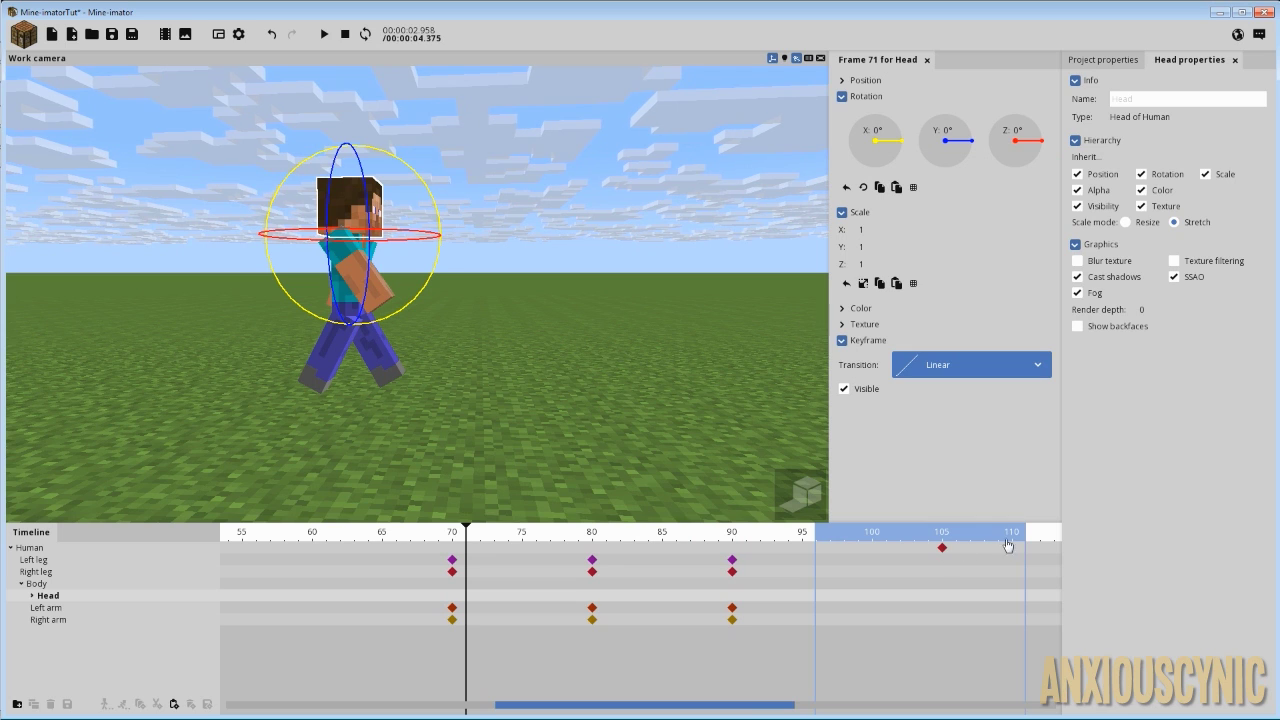
drag(731, 541, 452, 541)
- Enable looped playback and play the marked region from frame 70 with the human deselected, stopping it when checked
click(444, 540)
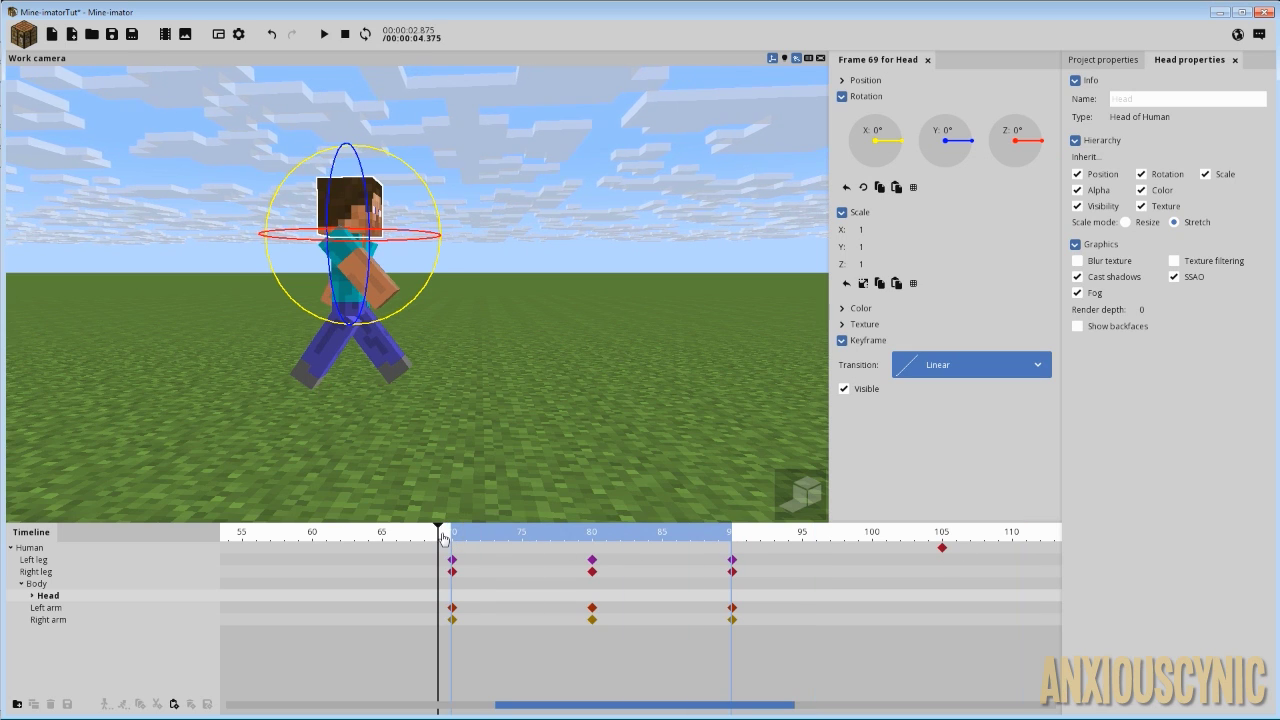
click(452, 540)
click(363, 40)
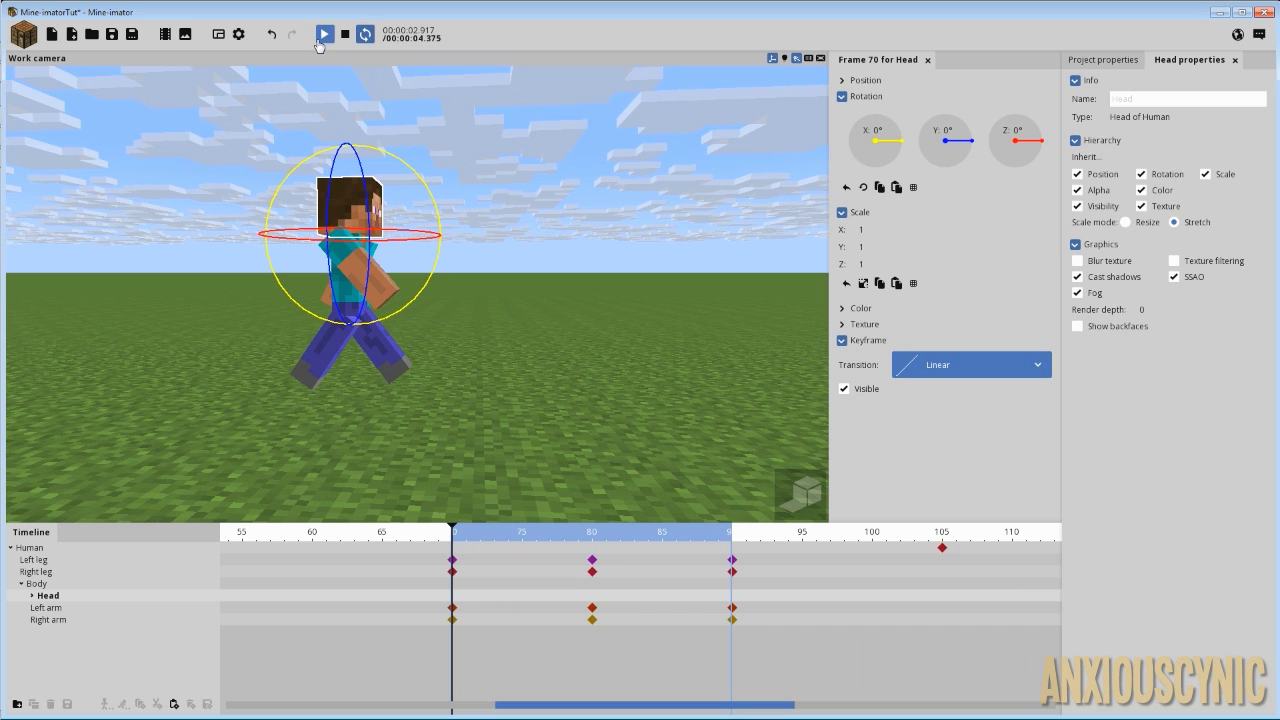
click(540, 238)
scroll(589, 240, up, 2)
right_drag(589, 240, 570, 215)
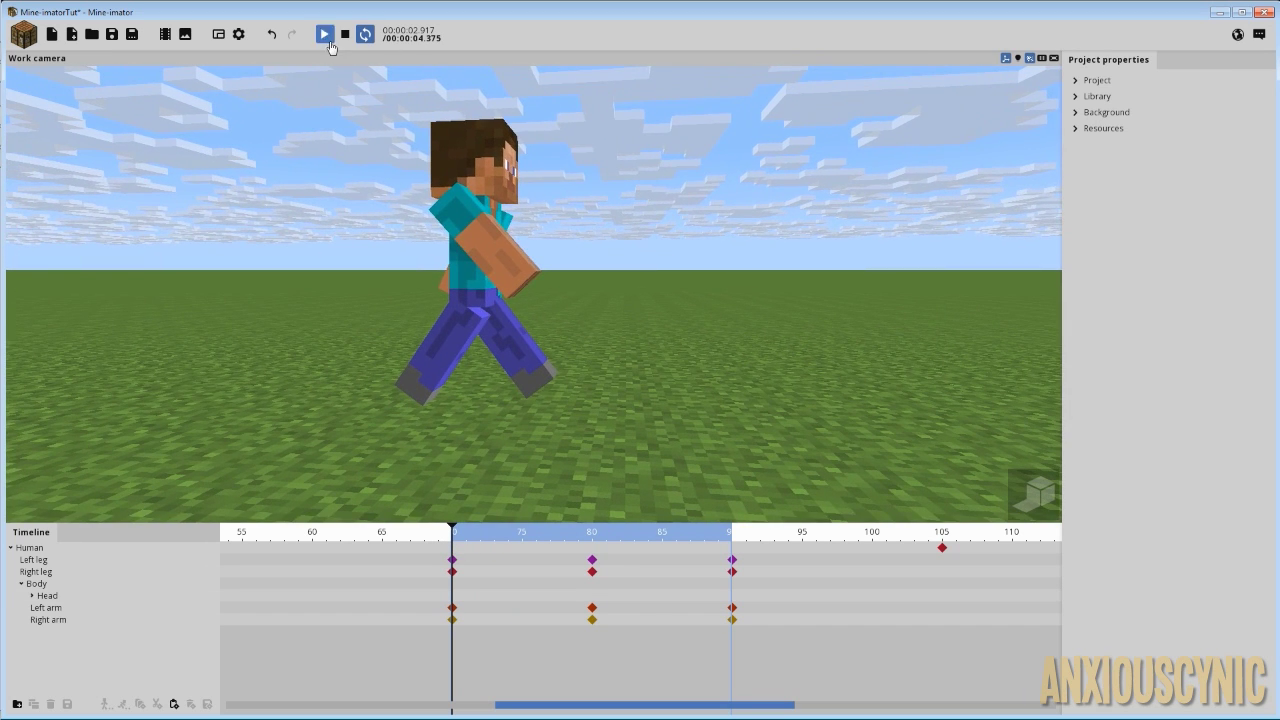
click(325, 37)
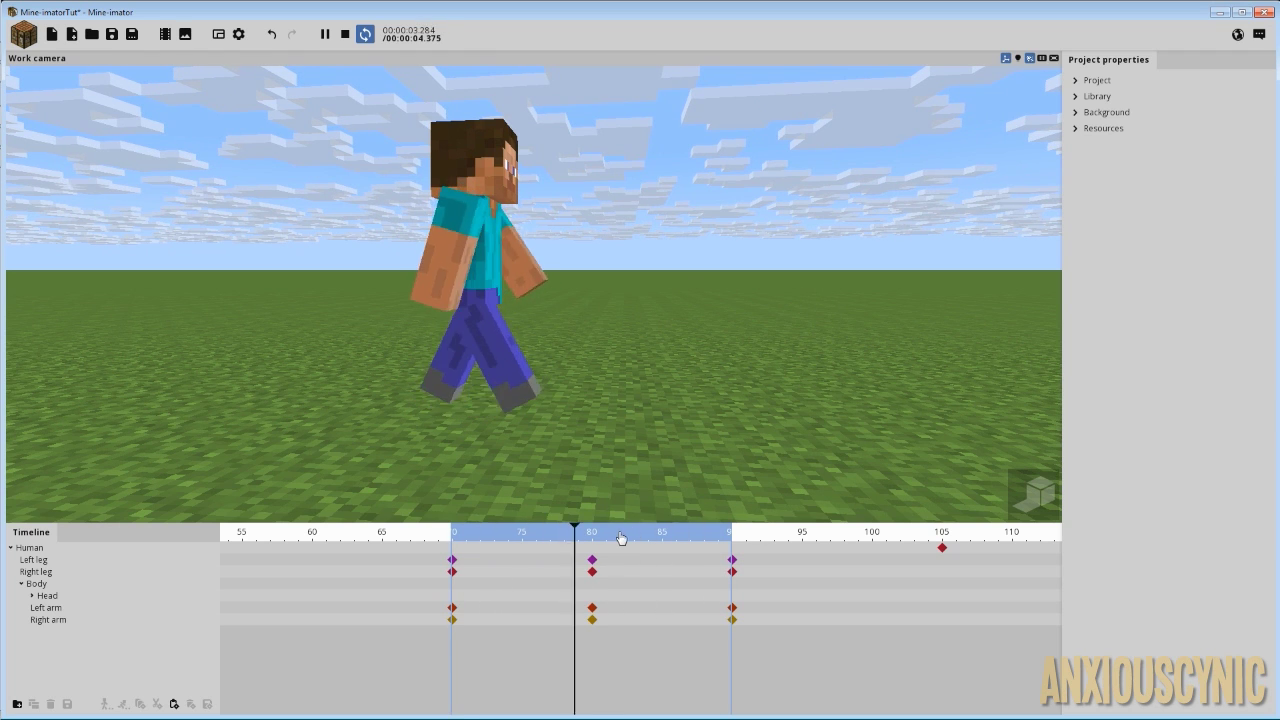
key(space)
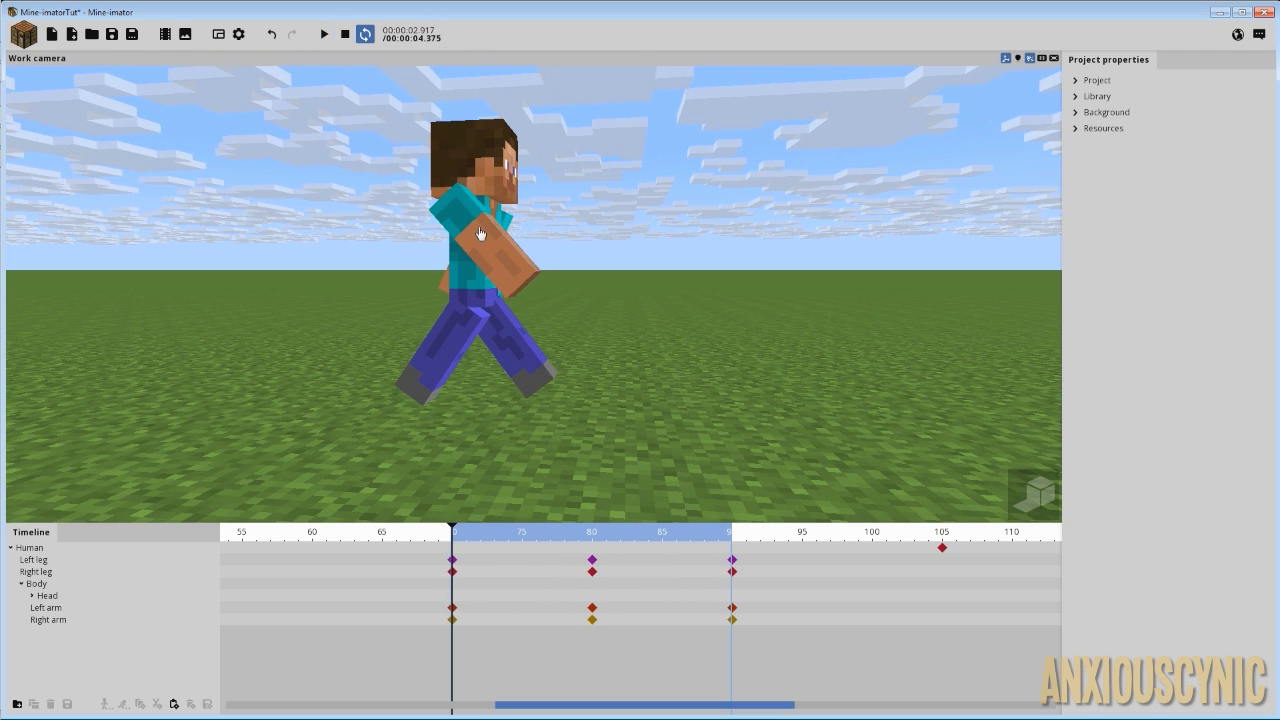